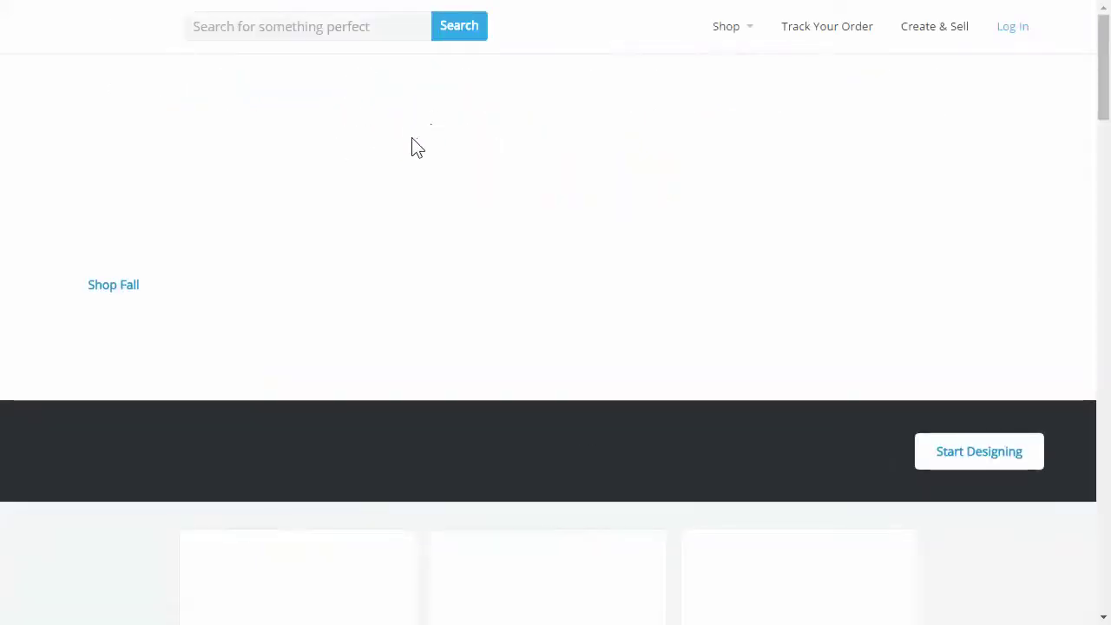
Scroll the Teespring home page down to the People Like You Viewed products with the RUN CMD shirt.
scroll(443, 187, "down", 5)
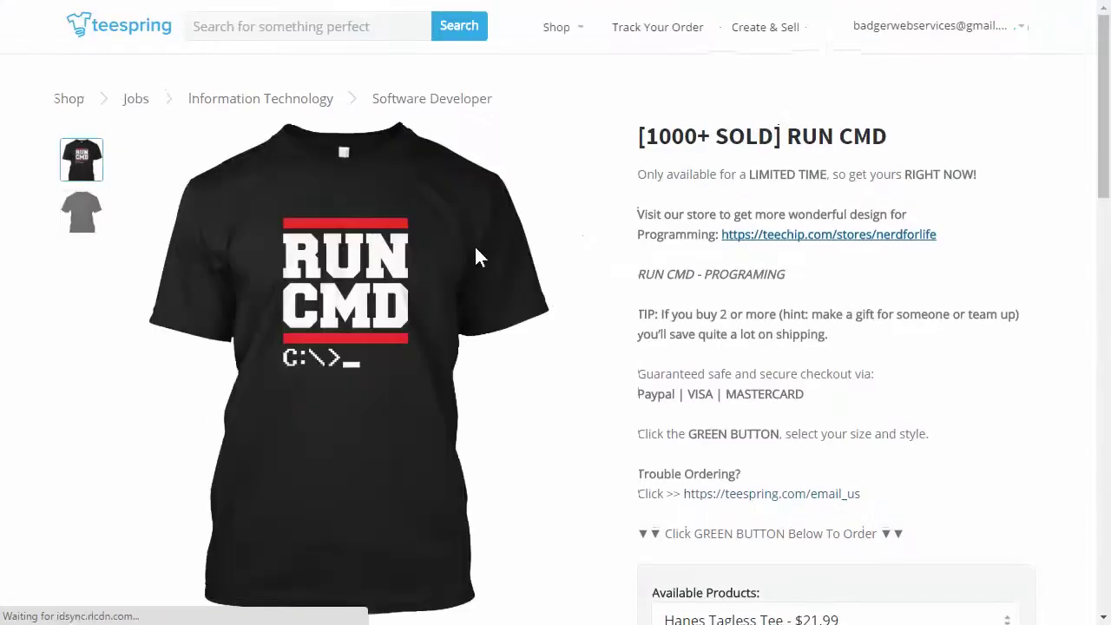
Bring up the RUN CMD shirt image's context menu, dismiss it, and head back to Canva.
right_click(306, 255)
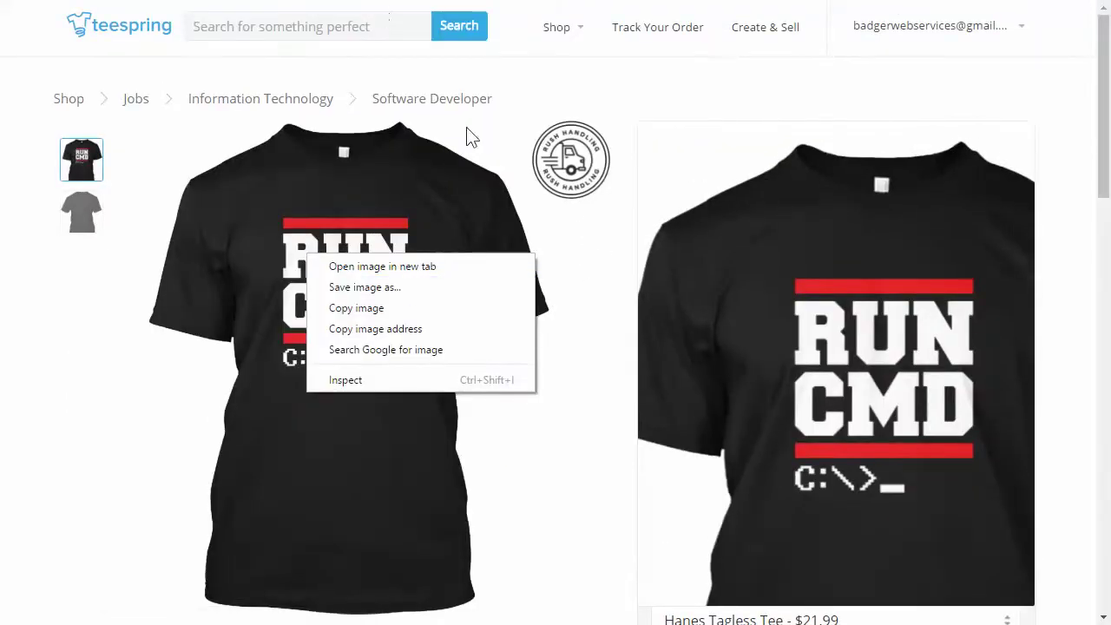
left_click(632, 75)
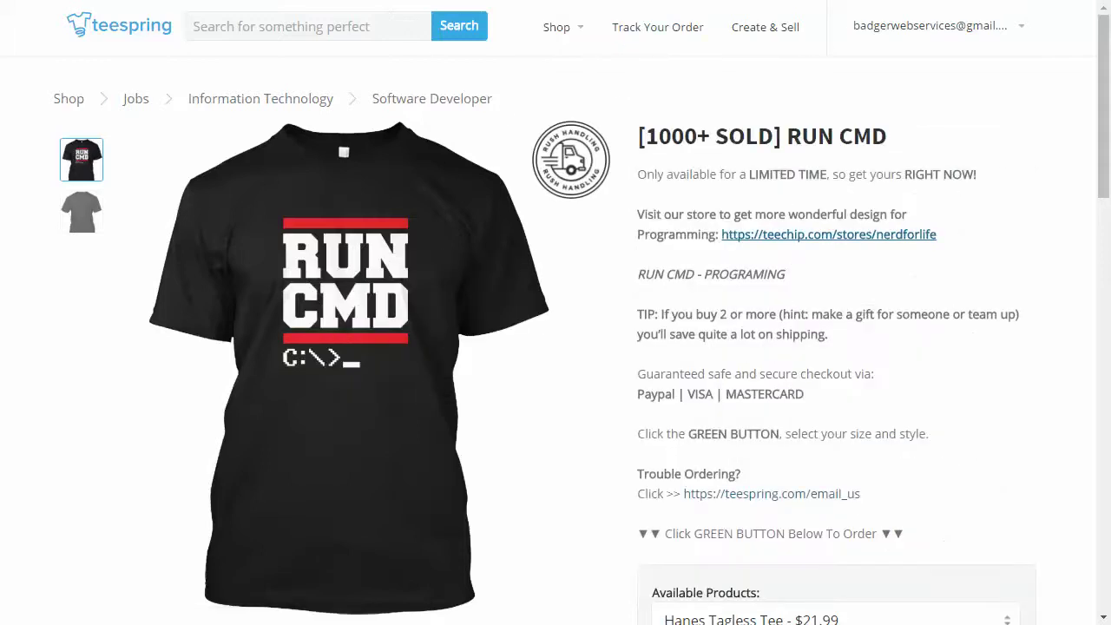
mouse_move(154, 339)
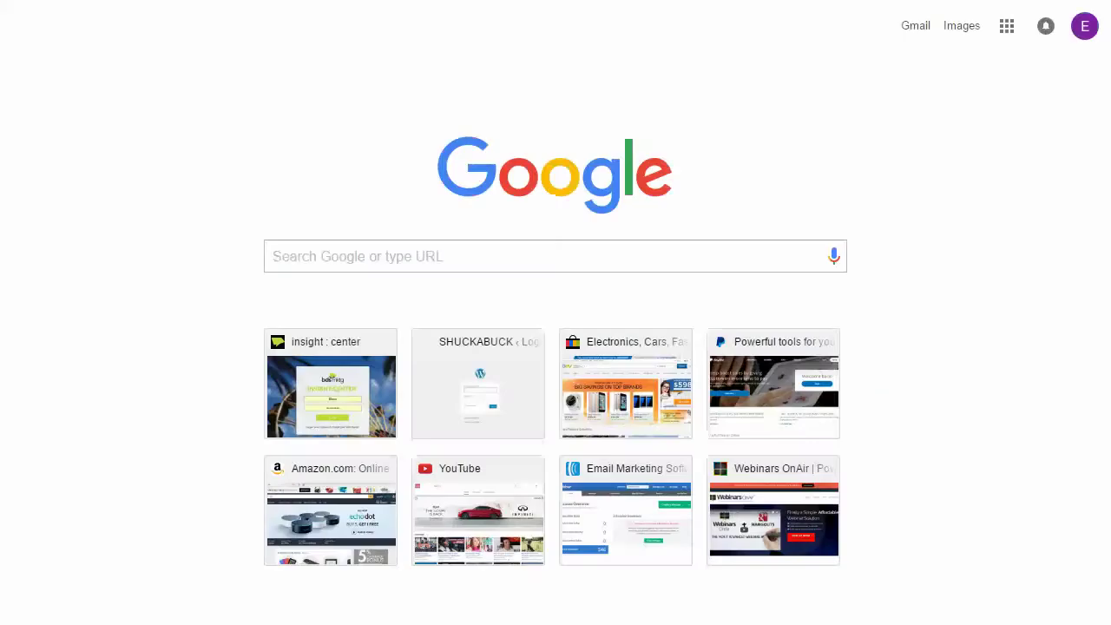
Search 'gimp online' in Chrome and open rollApp's GIMP 2.8.18 page.
type("gimp")
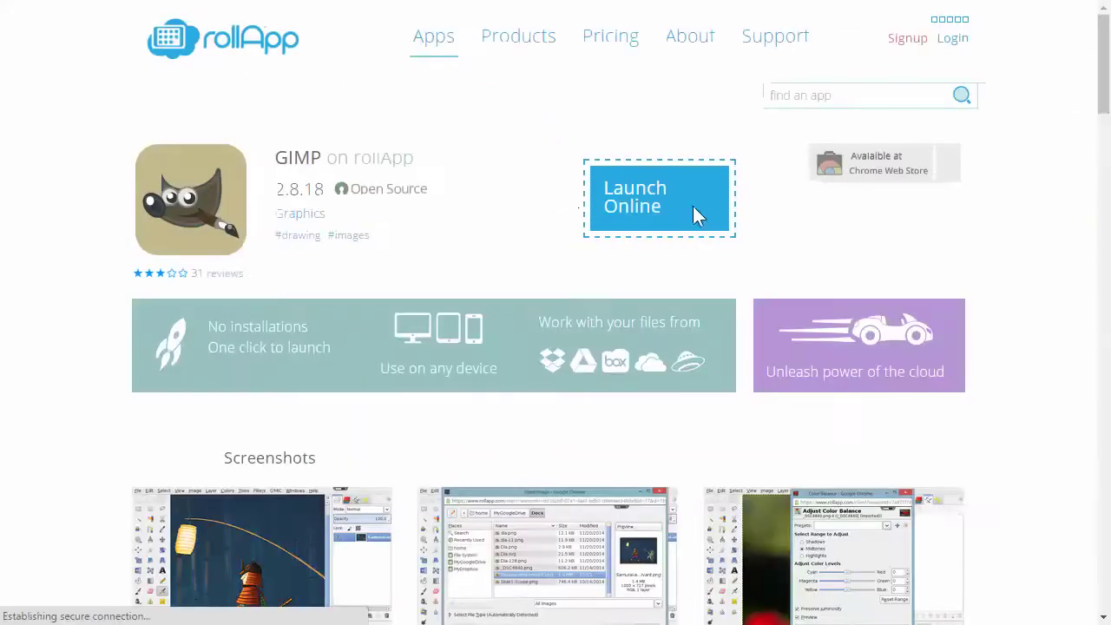
Launch GIMP online through rollApp and start a Test Drive session without signing in.
left_click(616, 193)
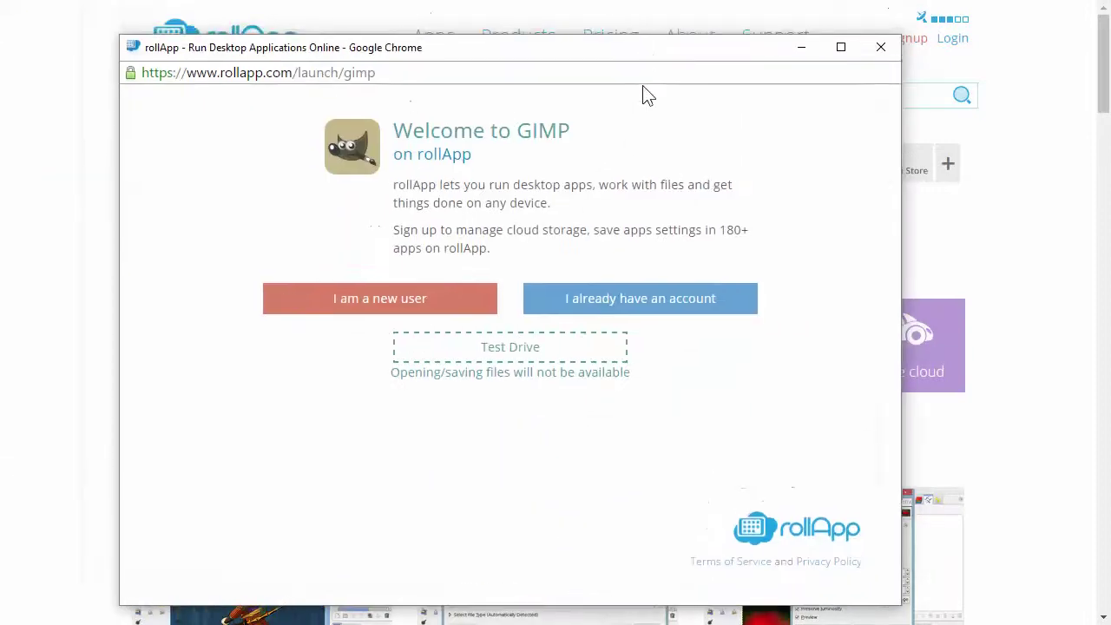
left_click(556, 330)
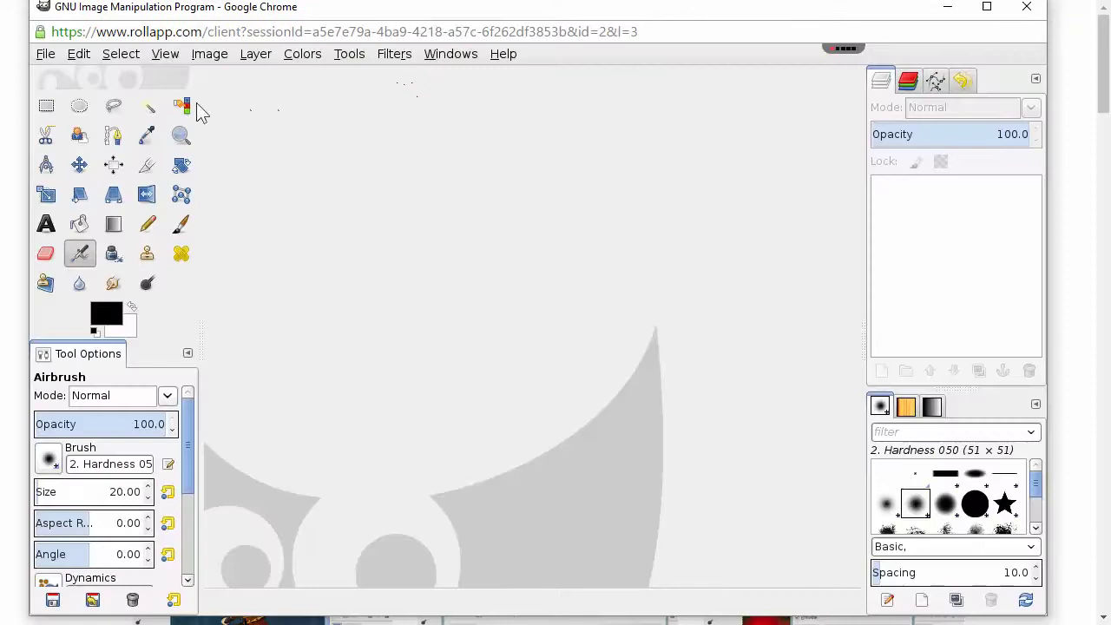
Try File > Open in rollApp GIMP and cancel the Sign up required dialog.
left_click(46, 56)
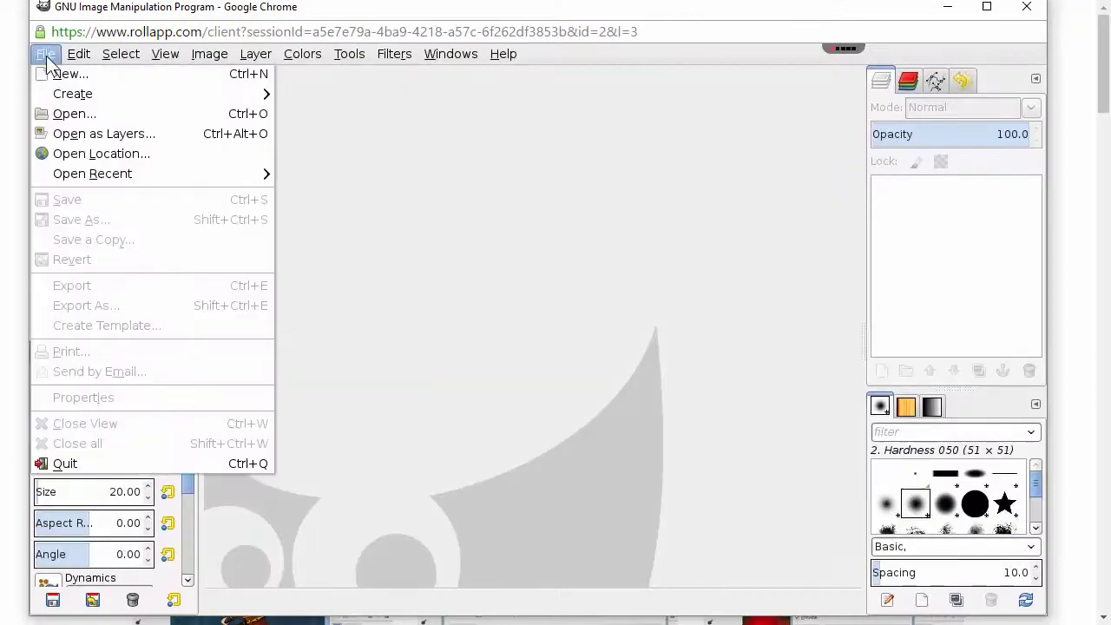
left_click(50, 58)
left_click(49, 56)
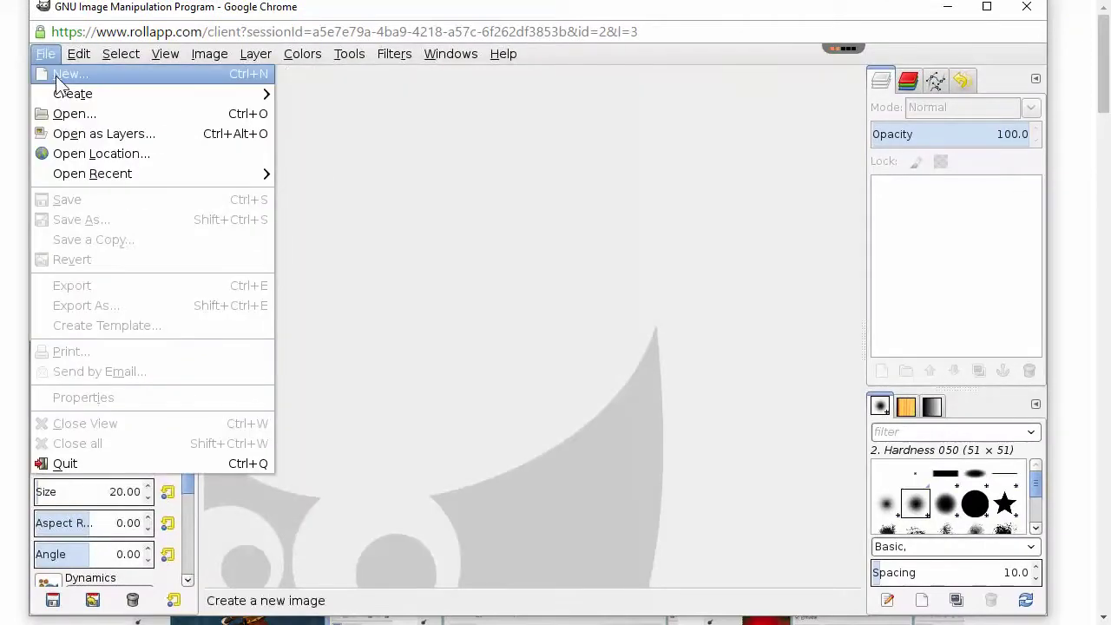
left_click(62, 114)
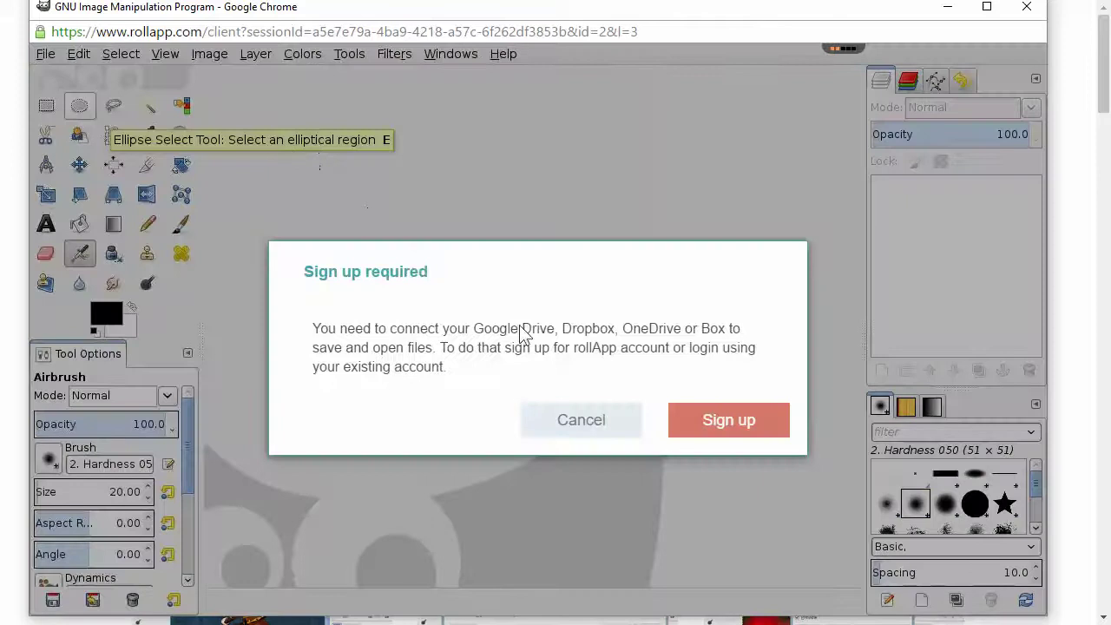
left_click(596, 426)
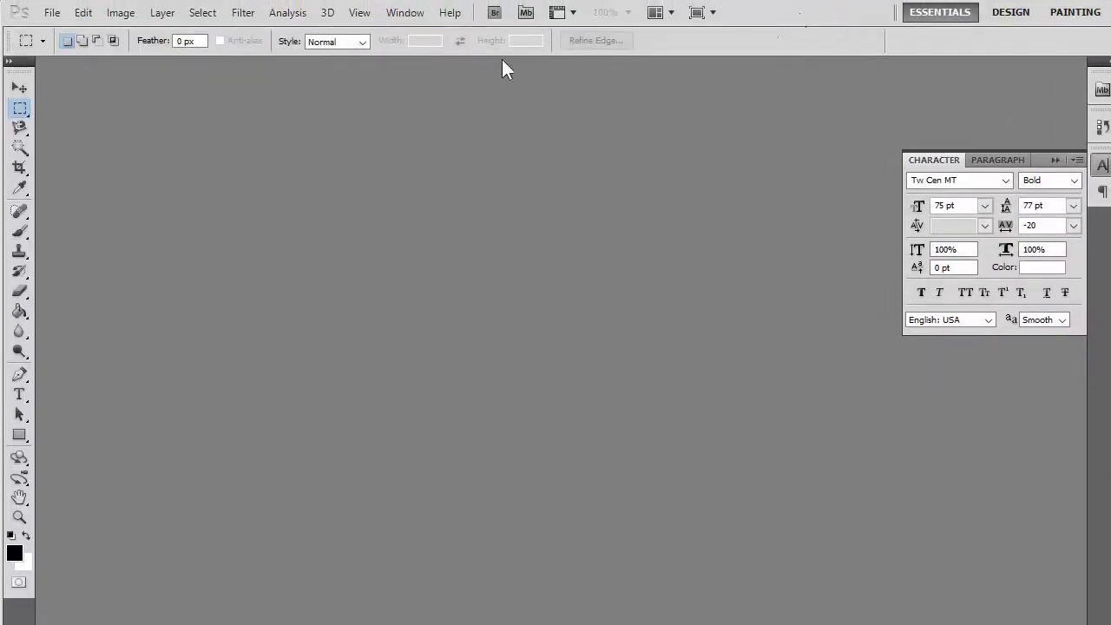
Open front.jpg, the green RUN CMD t-shirt image, in Photoshop.
left_click(52, 12)
left_click(74, 47)
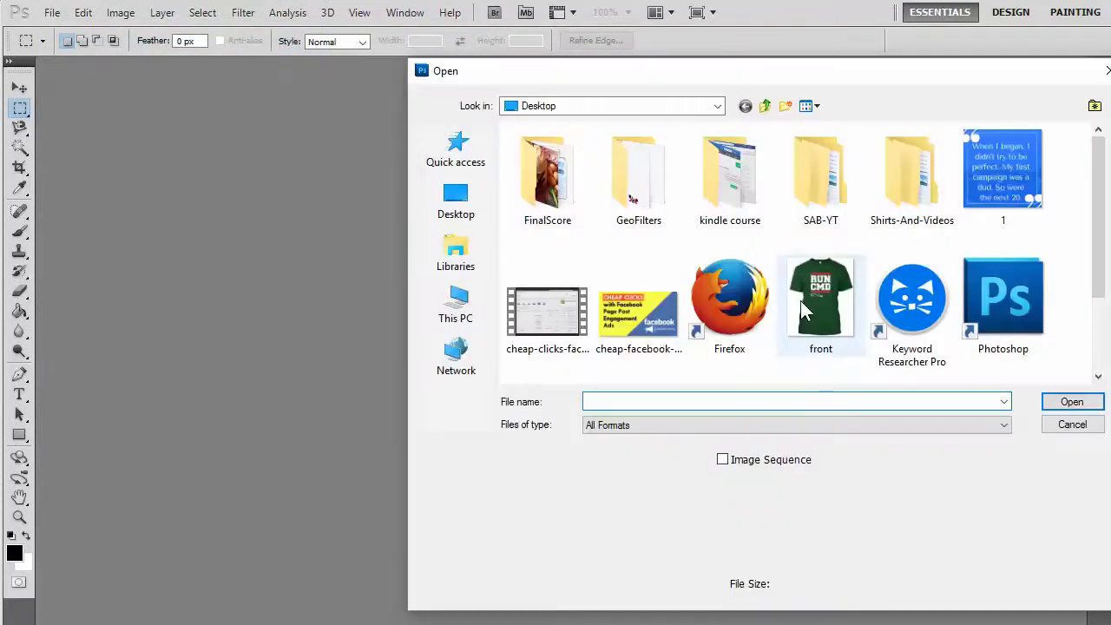
left_click(809, 314)
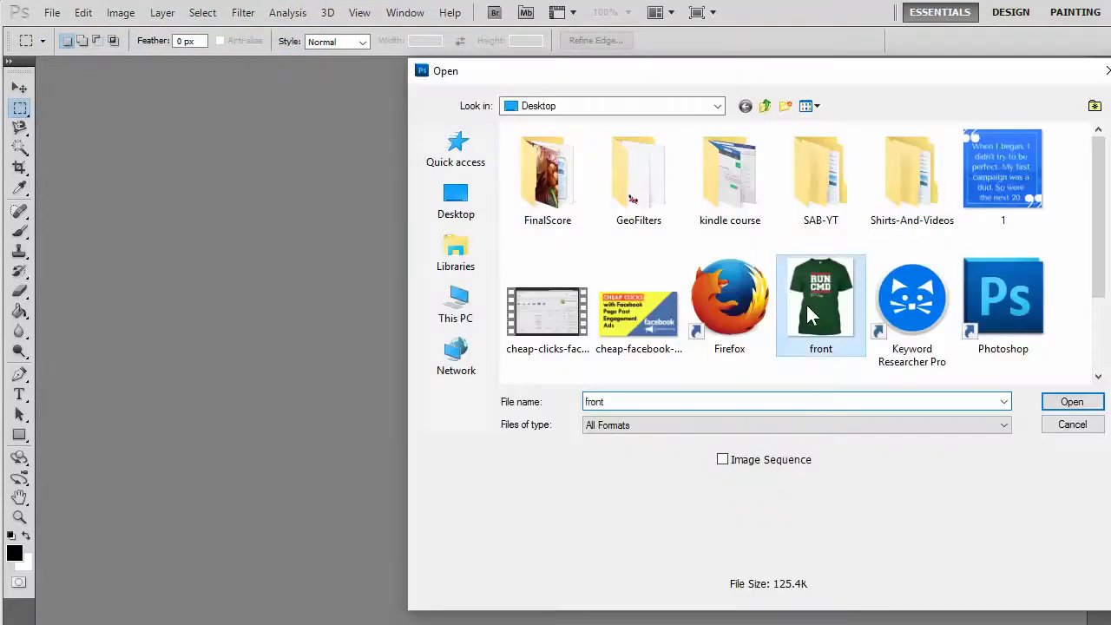
double_click(784, 308)
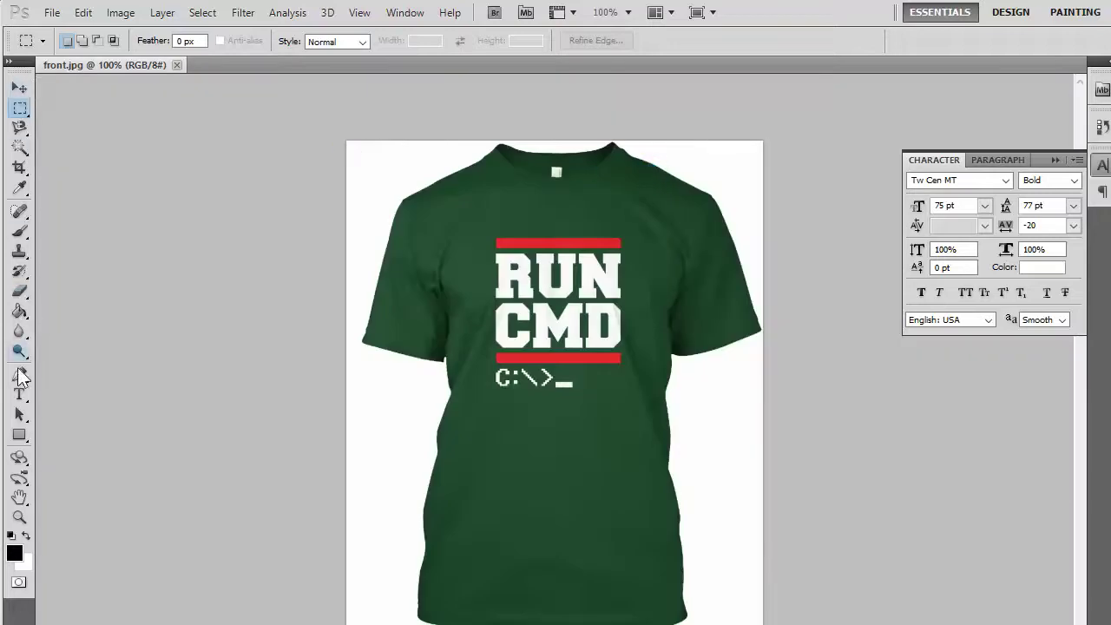
Magic Wand the white background, cancel the Fill dialog, and deselect with Ctrl+D.
left_click(19, 147)
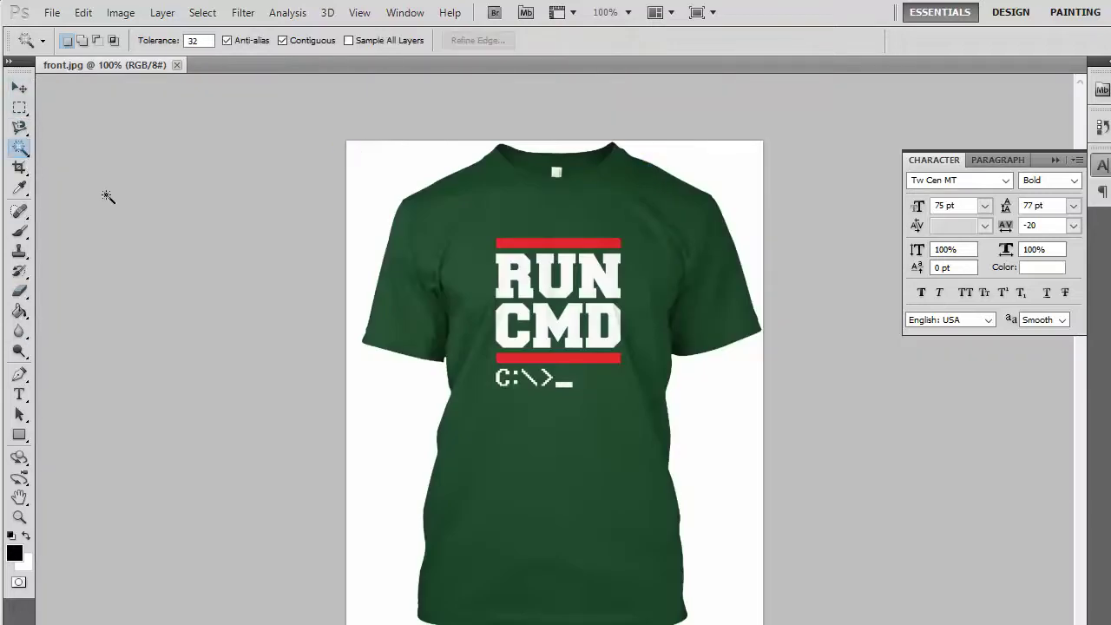
left_click(371, 179)
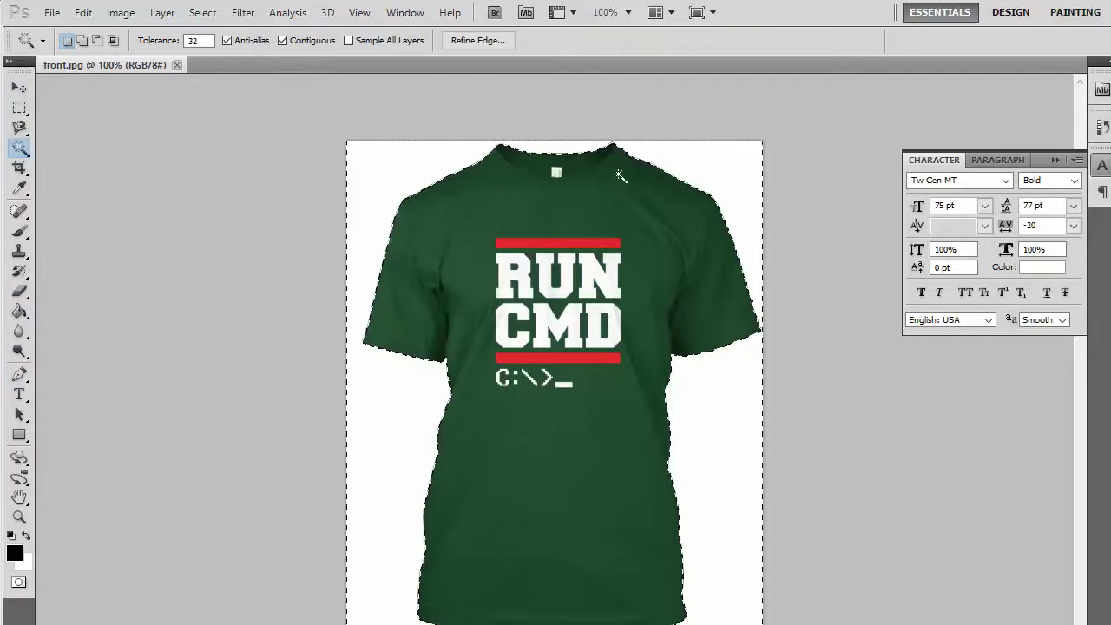
key("Delete")
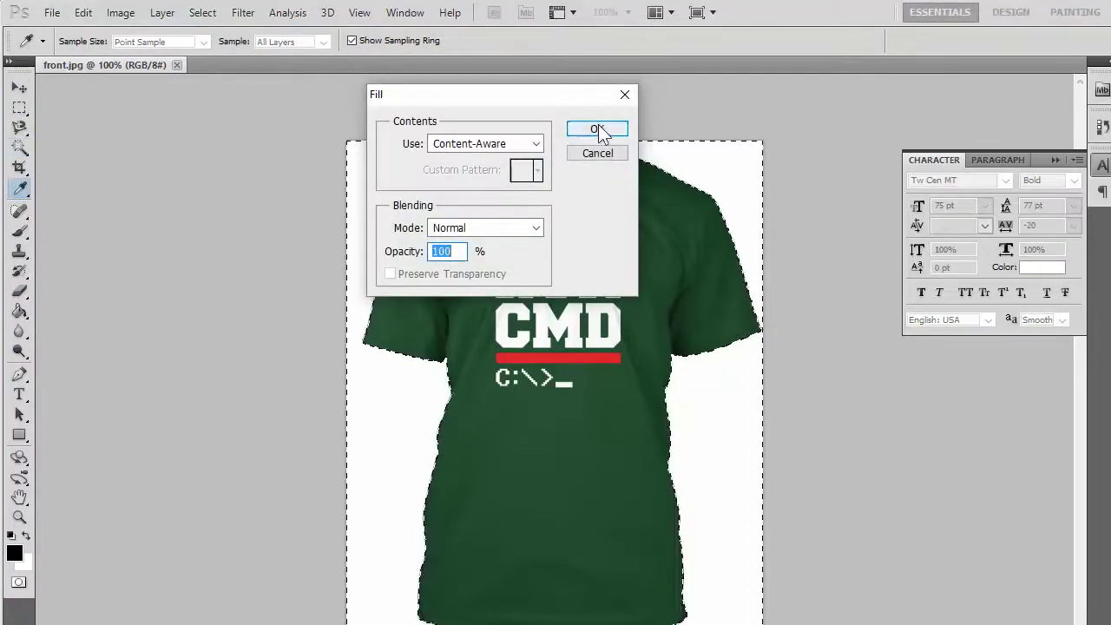
left_click(599, 153)
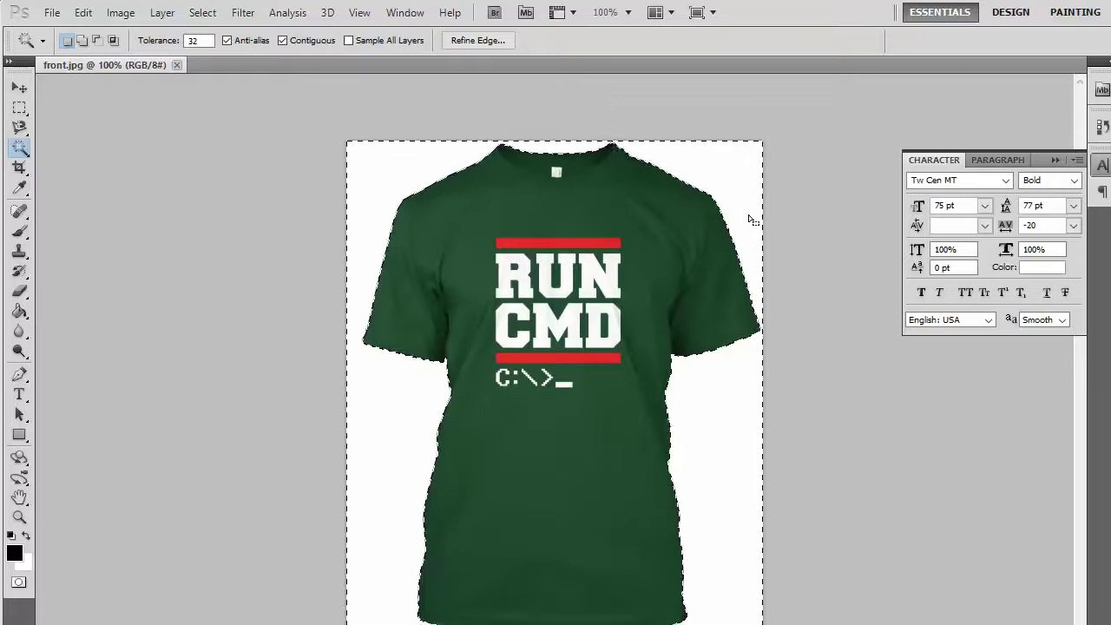
key("ctrl+d")
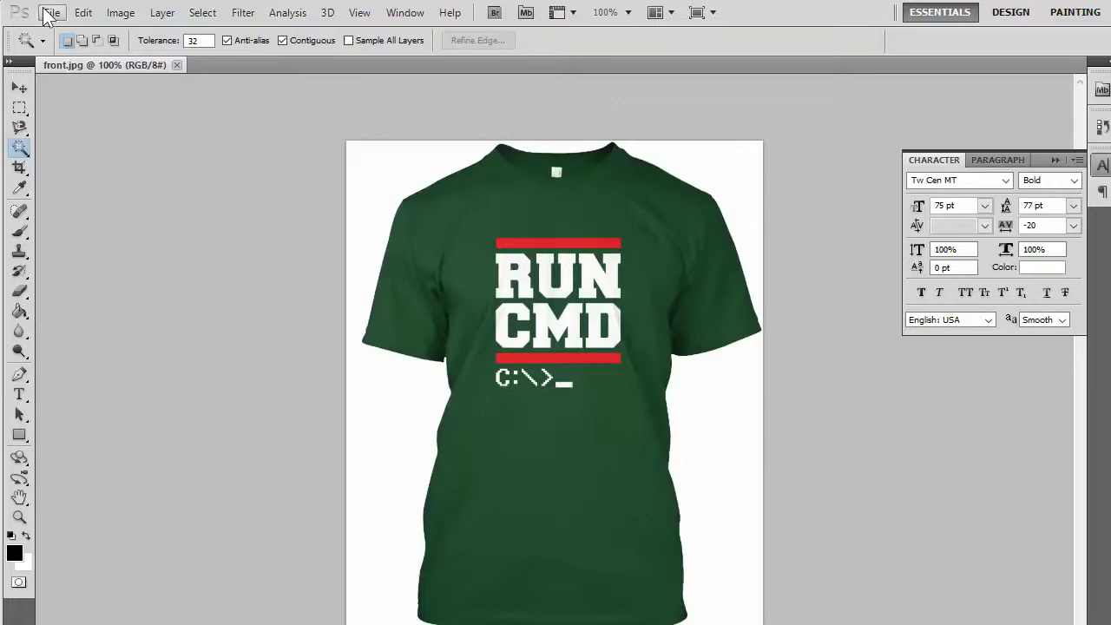
Create a new blank 1000 × 1000 px document.
left_click(52, 12)
left_click(64, 33)
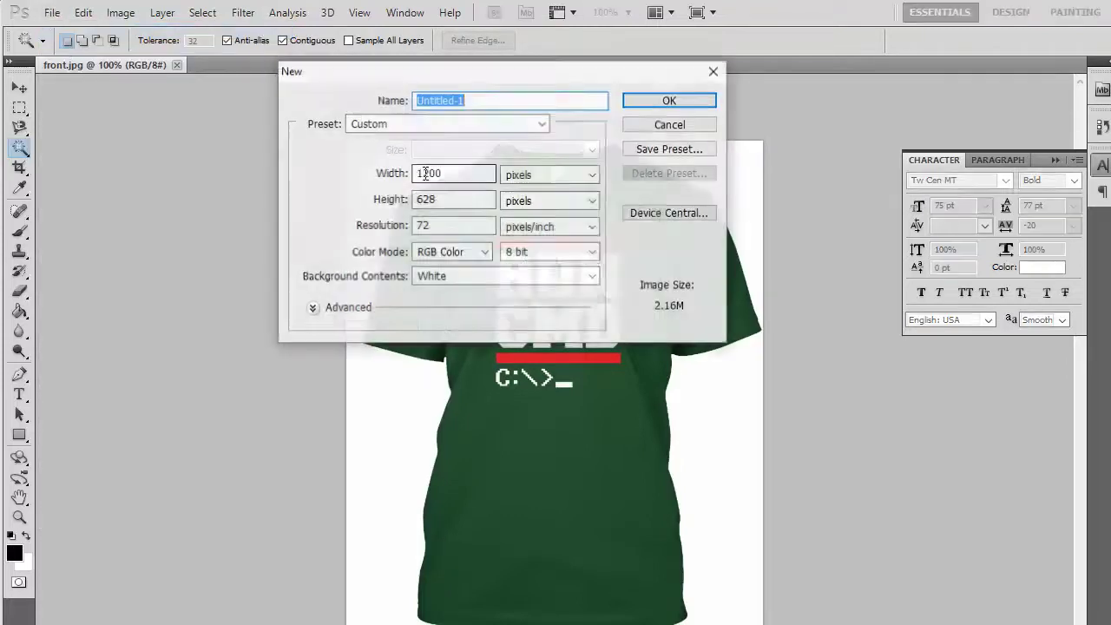
left_click(471, 173)
left_click(405, 173)
type("1000")
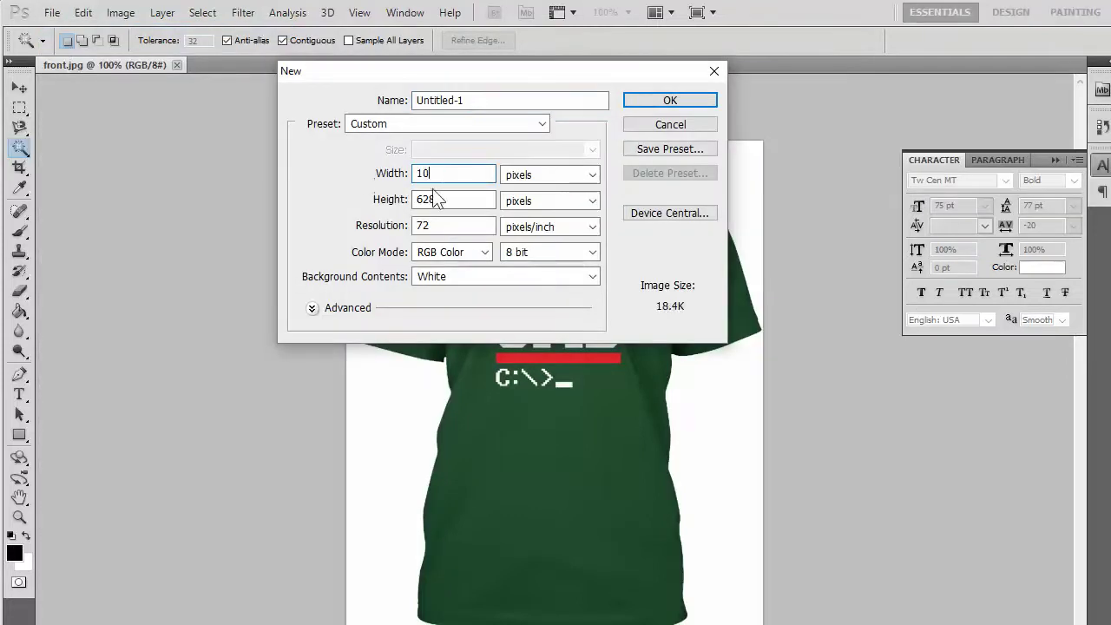
left_click(391, 200)
type("1000")
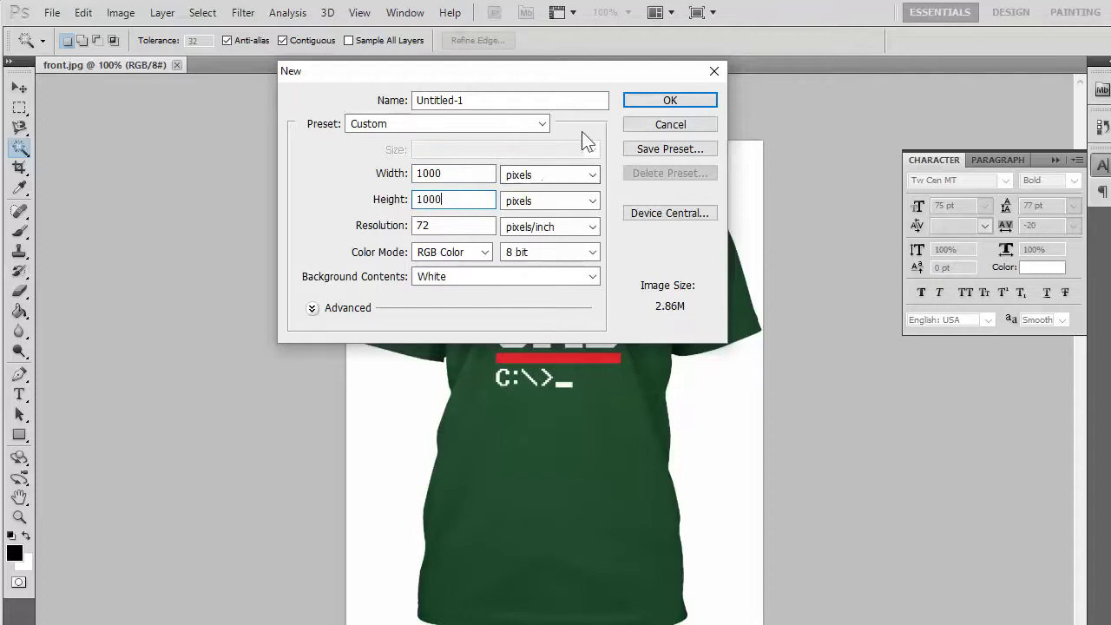
left_click(660, 101)
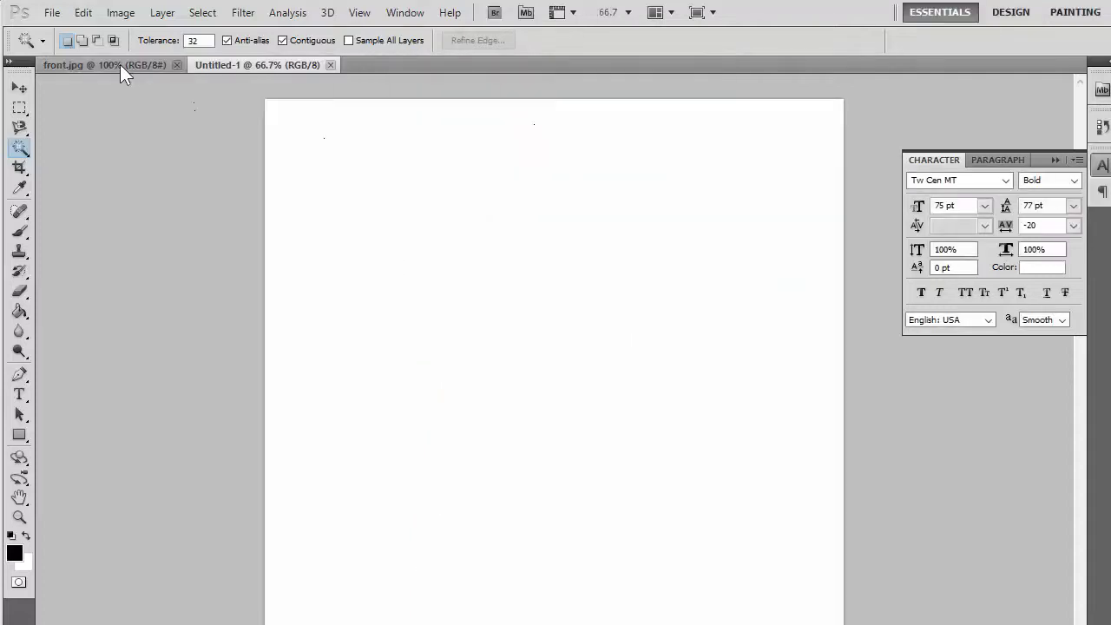
Fit the Photoshop window to the screen, expand the Layers panel, and return to front.jpg.
left_click(120, 64)
left_click(254, 70)
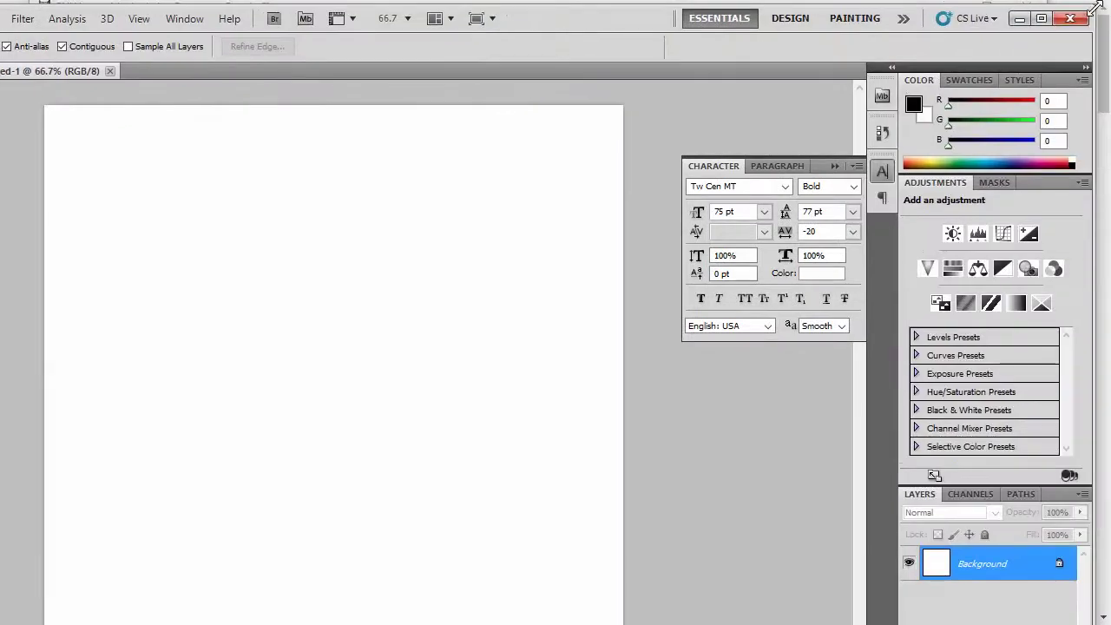
left_click_drag(1095, 9, 844, 84)
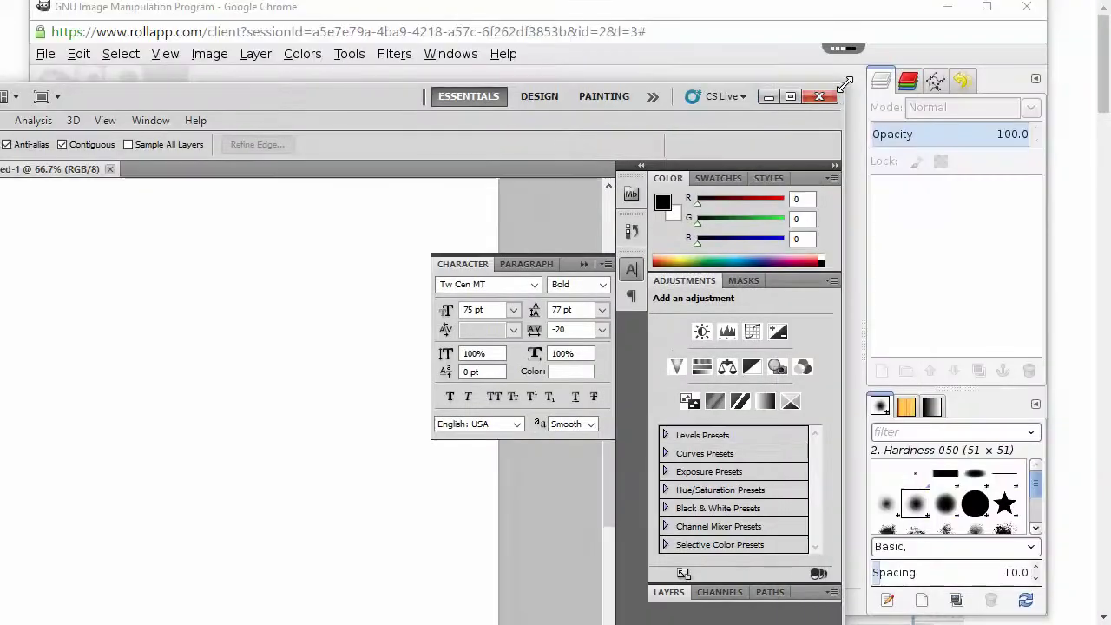
left_click_drag(348, 98, 605, 17)
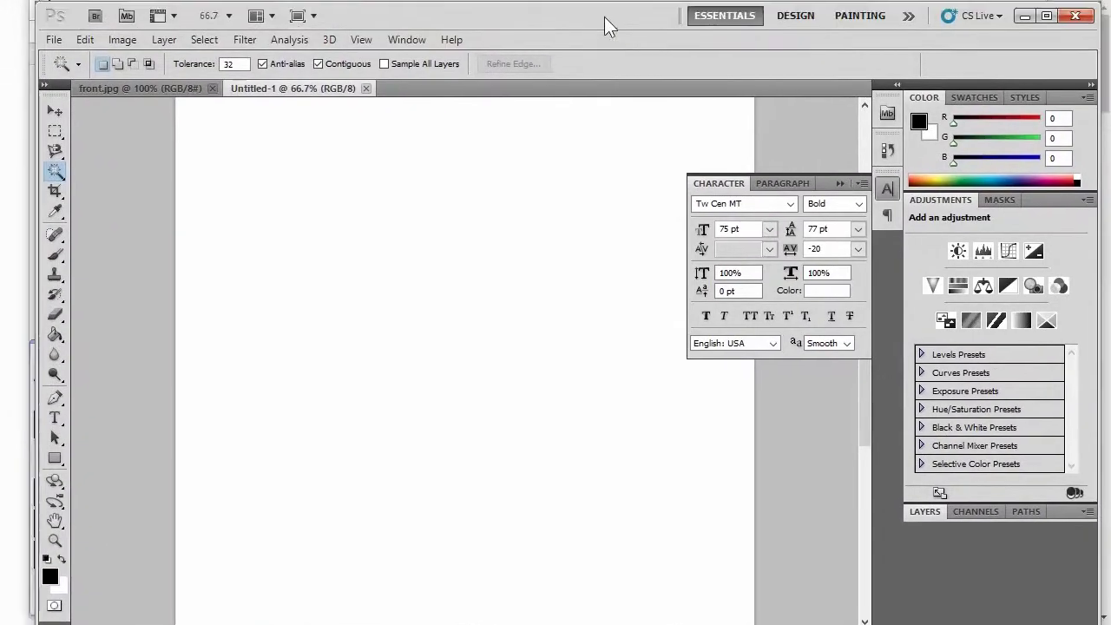
left_click(925, 512)
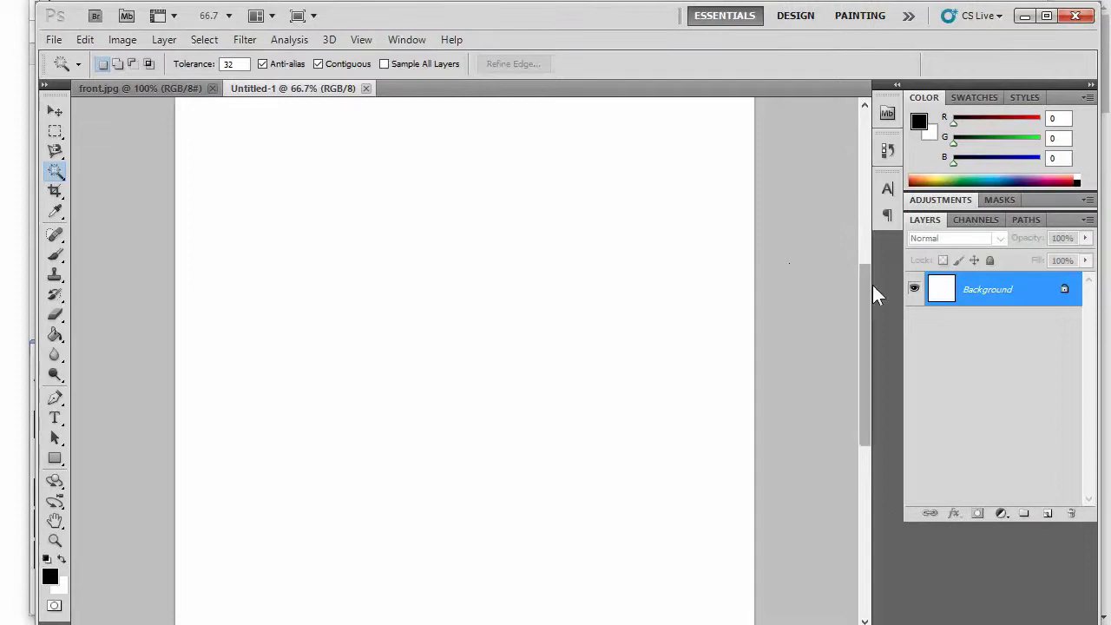
left_click(173, 88)
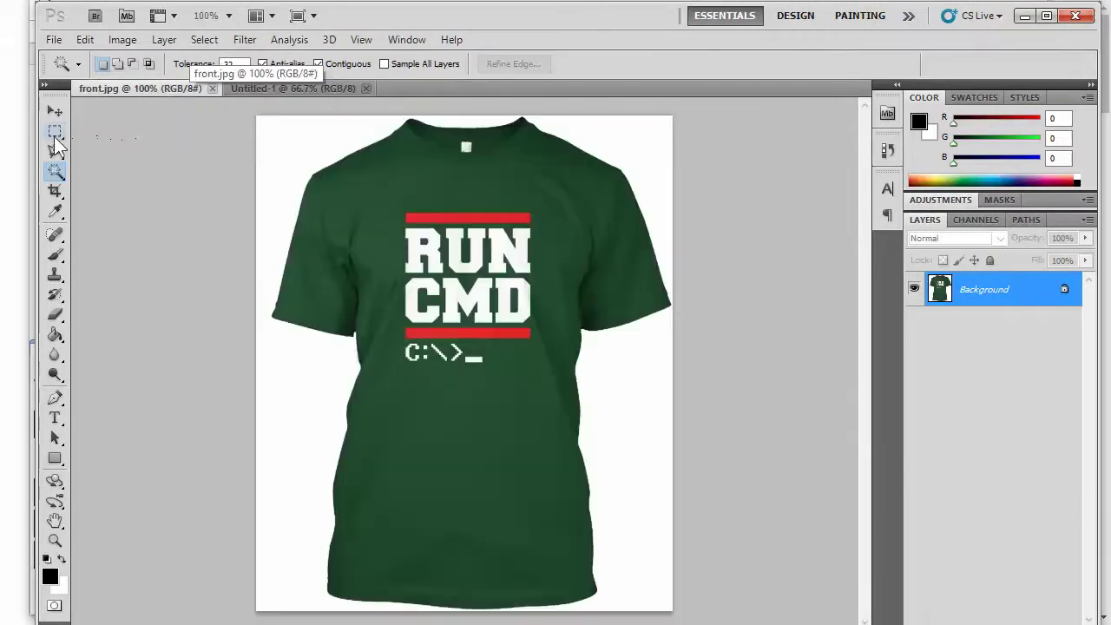
Select the whole front.jpg image and drag it into Untitled-1 as Layer 1.
left_click(55, 131)
left_click_drag(249, 110, 782, 616)
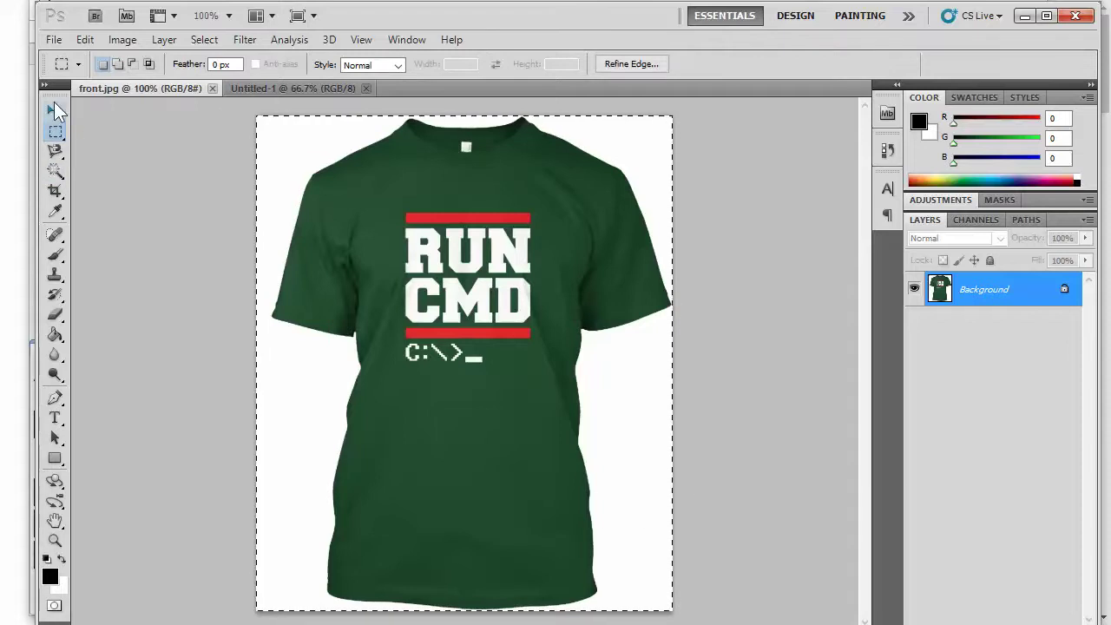
left_click(54, 111)
left_click_drag(344, 139, 385, 236)
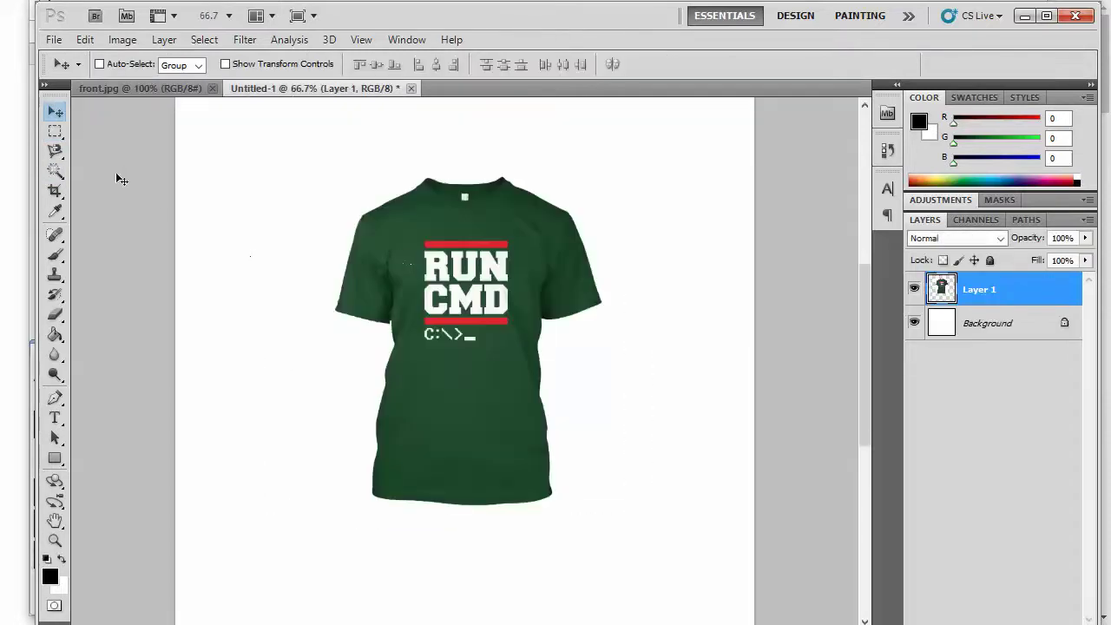
Magic Wand the white area around the shirt and hide the Background layer.
left_click(55, 170)
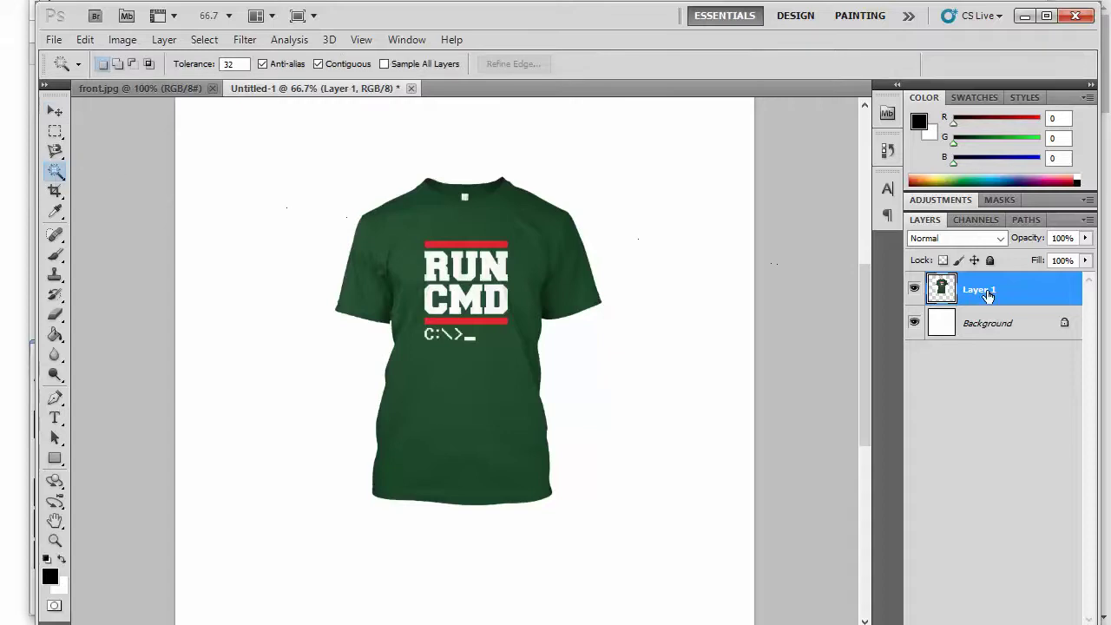
left_click(380, 197)
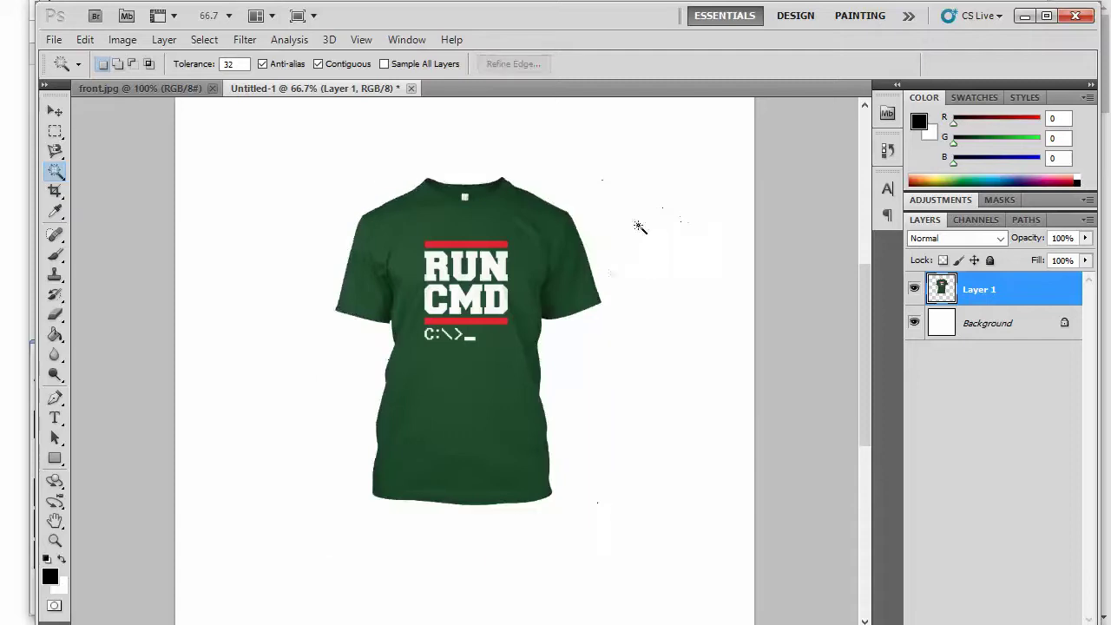
left_click(914, 323)
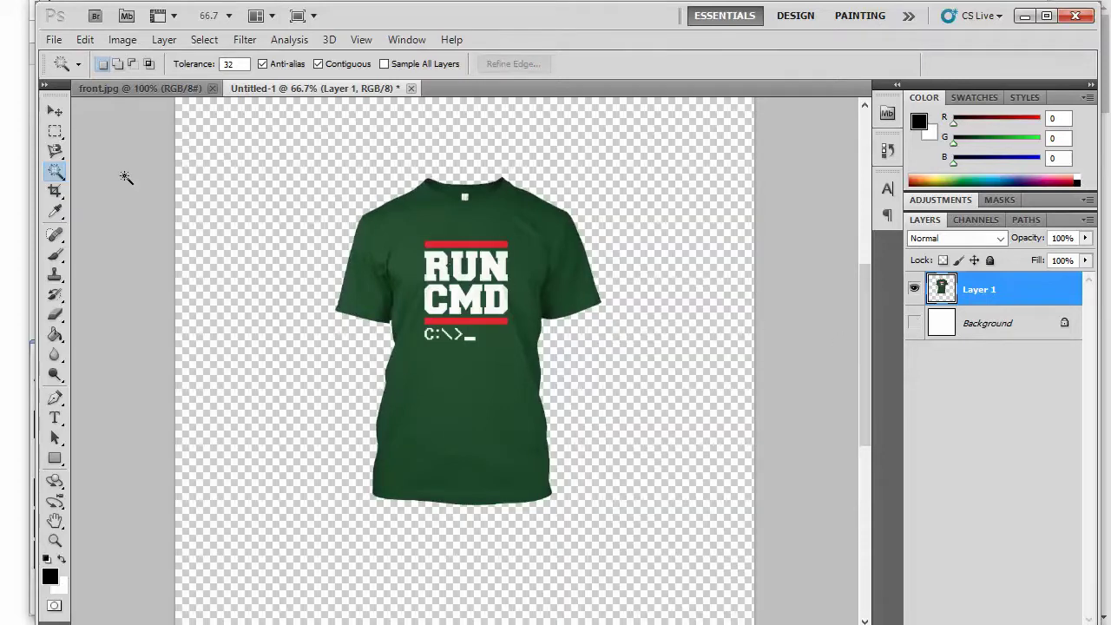
left_click(55, 191)
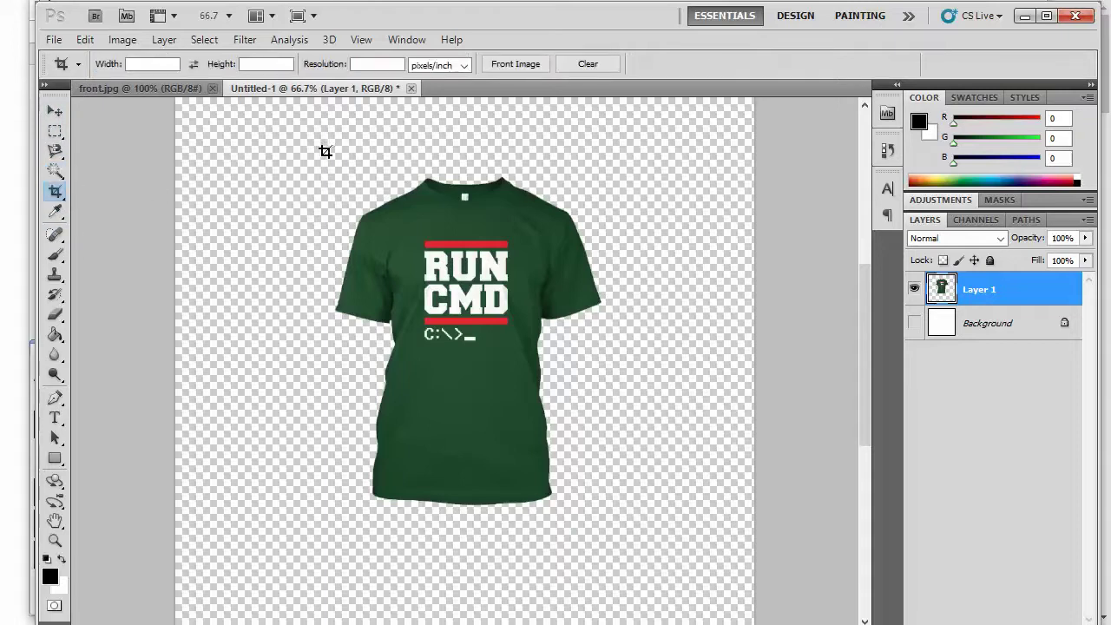
Crop the canvas tightly around the shirt.
left_click_drag(478, 359, 607, 516)
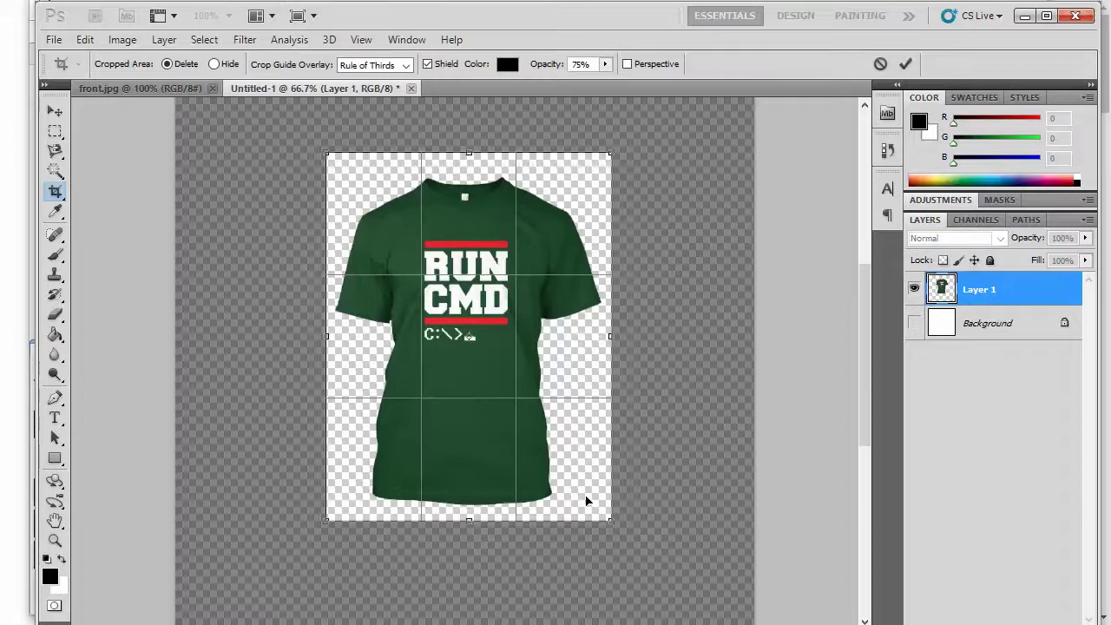
key("Return")
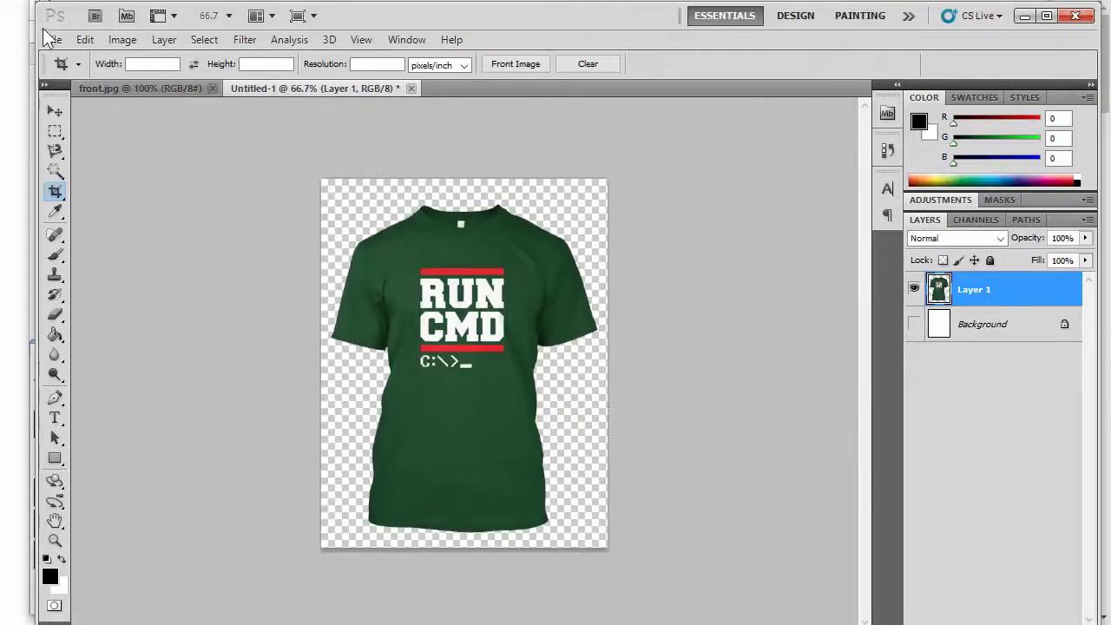
left_click(53, 40)
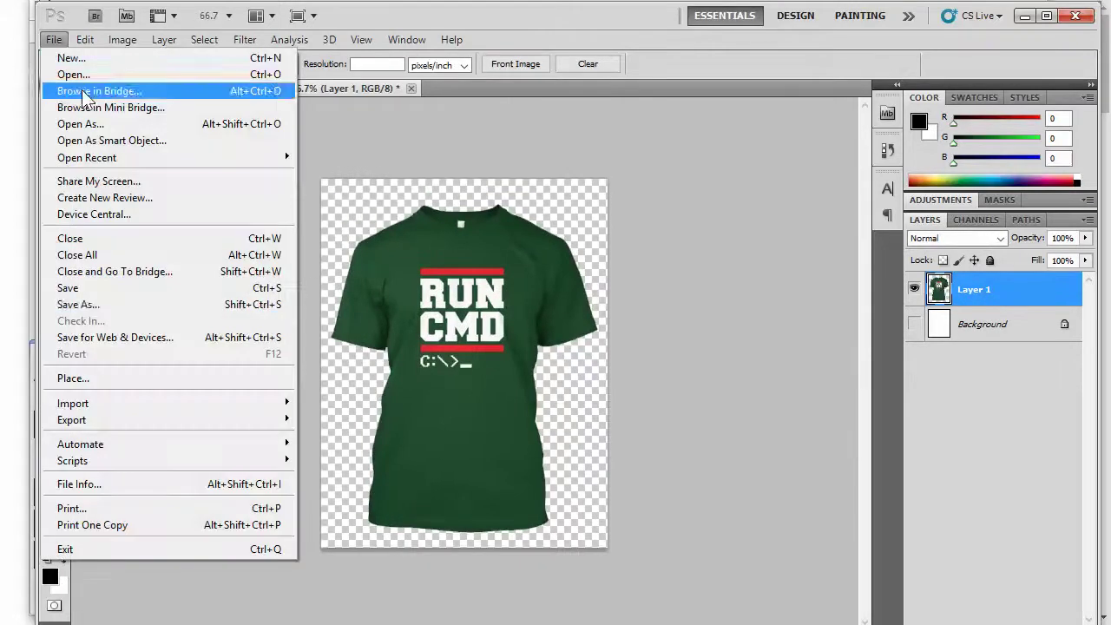
left_click(123, 337)
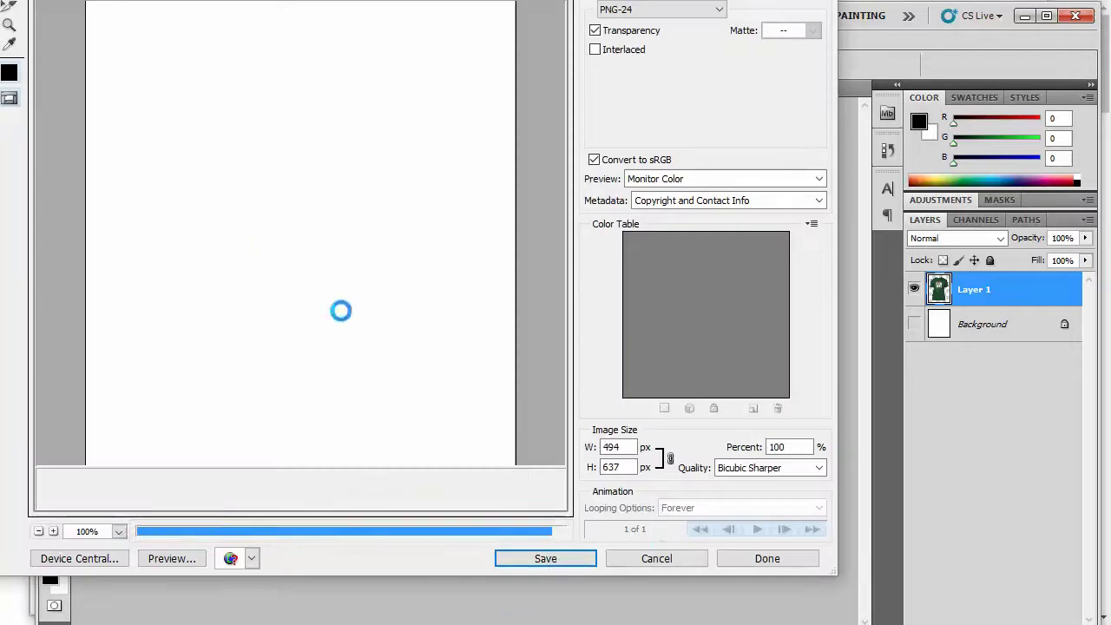
Save for Web as PNG-24 named '2' on the Desktop, then quit without saving Untitled-1.
left_click(564, 560)
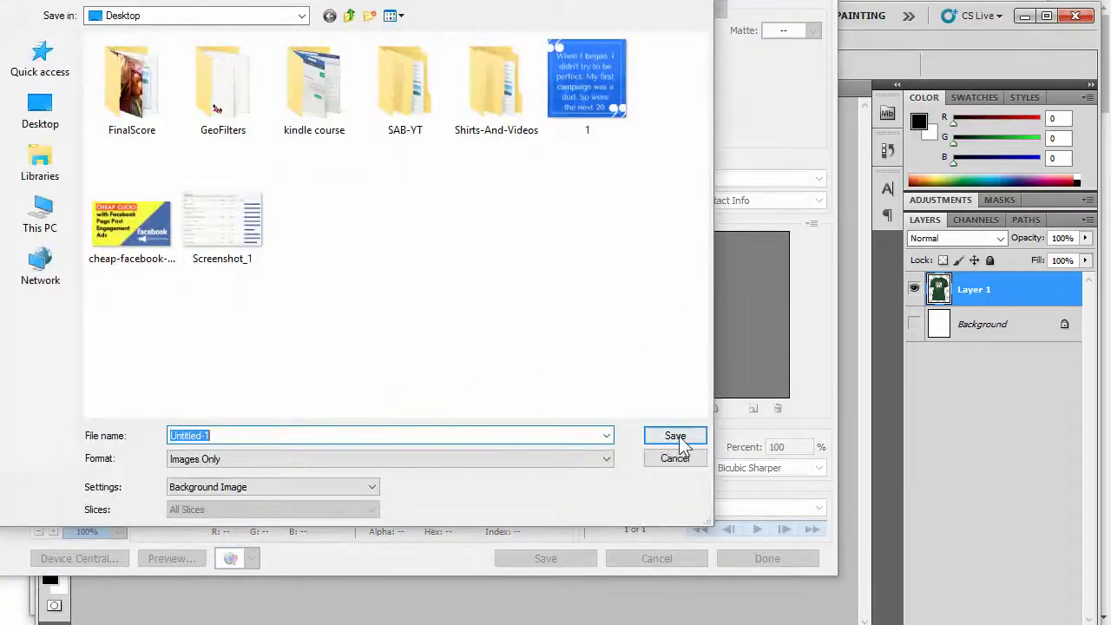
type("2")
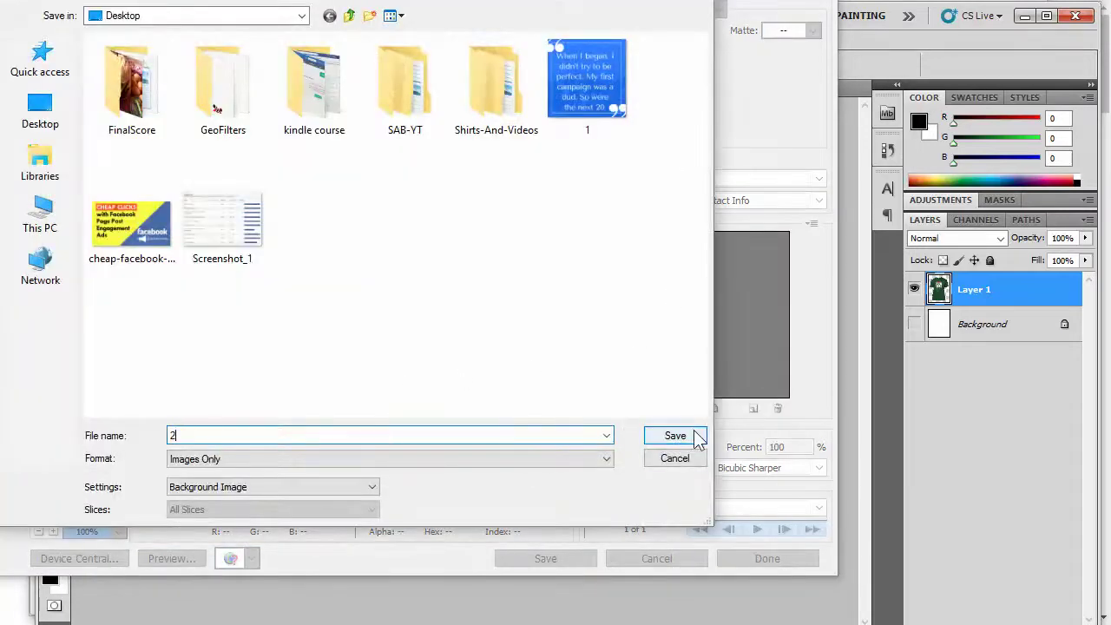
left_click(693, 433)
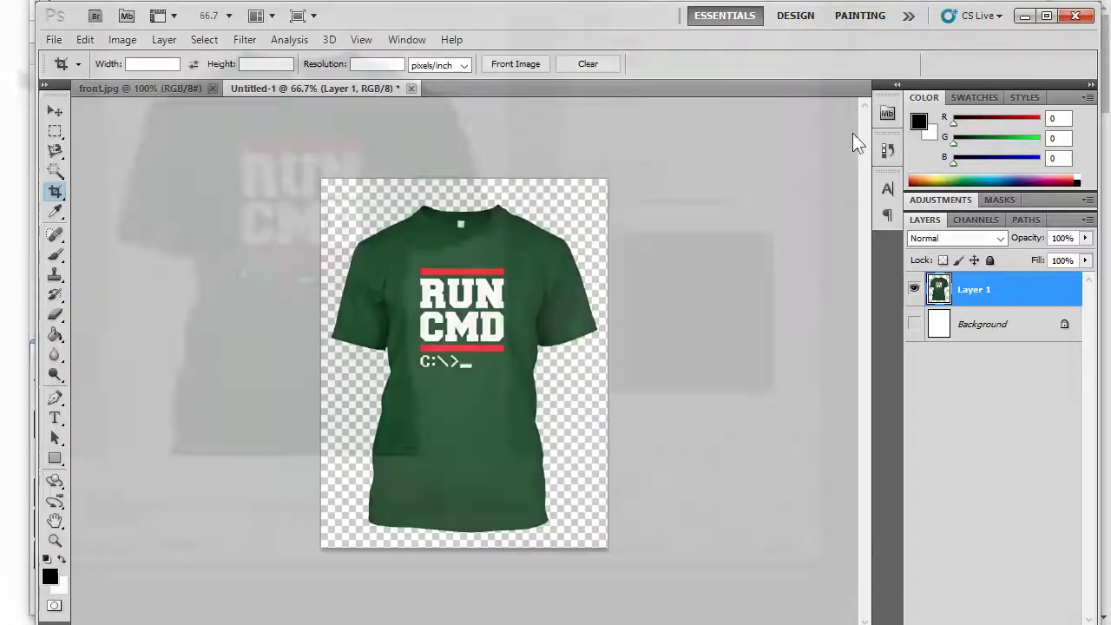
left_click(1076, 15)
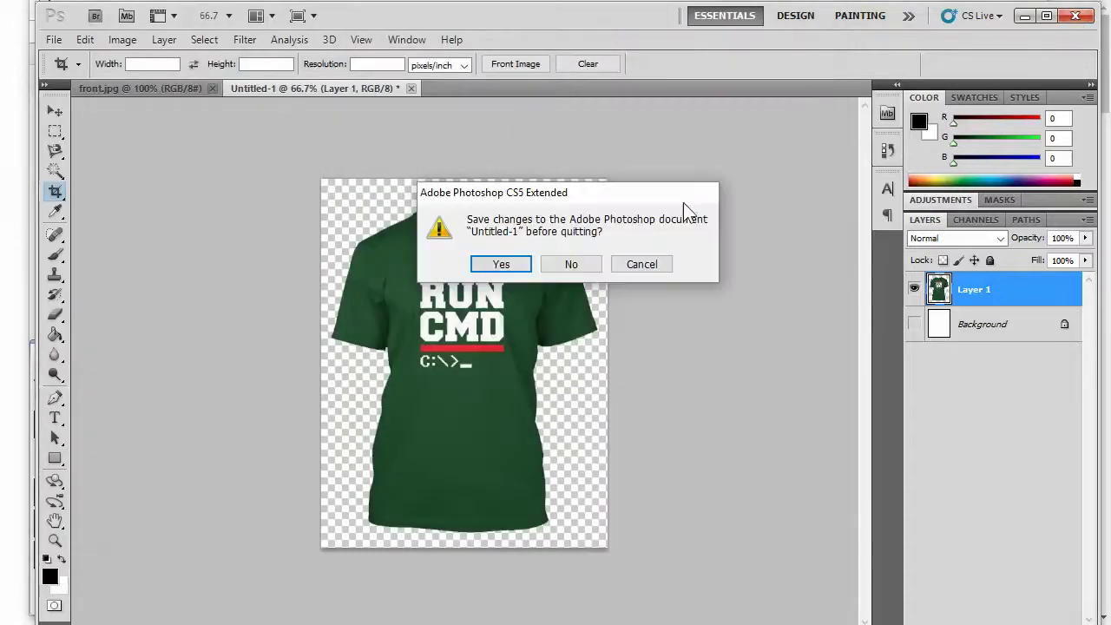
left_click(572, 264)
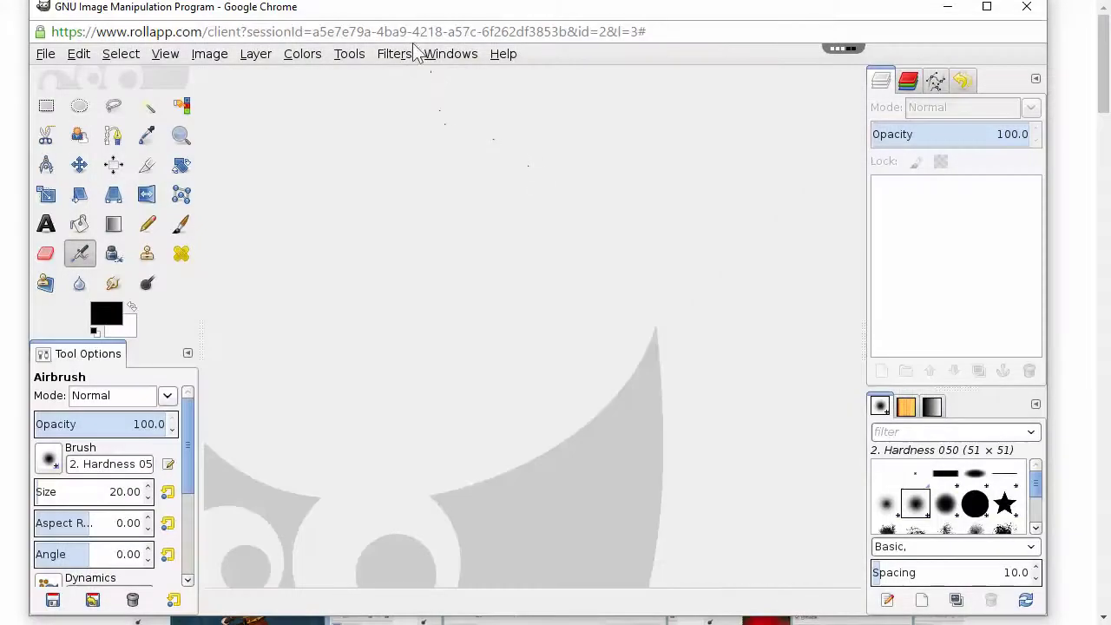
Close and leave the rollApp GIMP window, then start an 800 × 800 px Social Media design.
left_click(1027, 7)
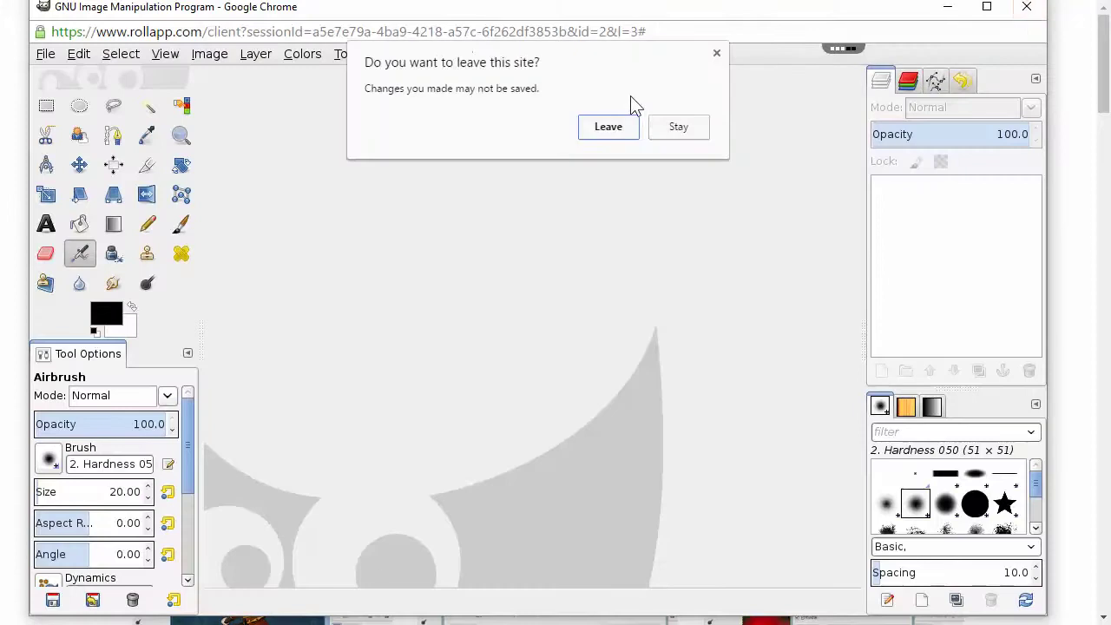
left_click(608, 128)
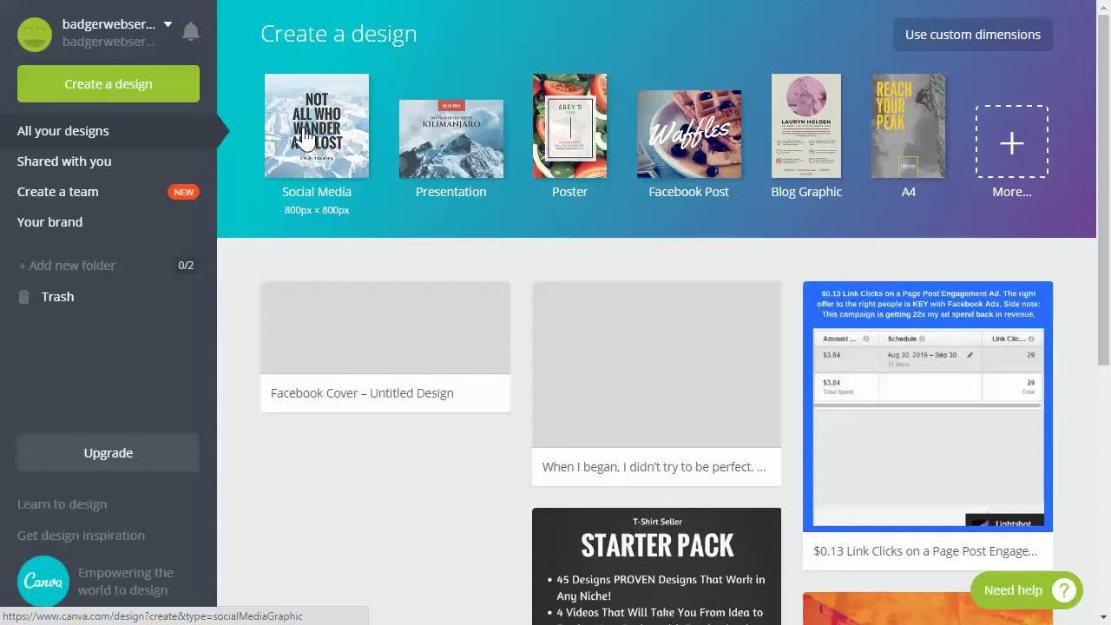
left_click(304, 139)
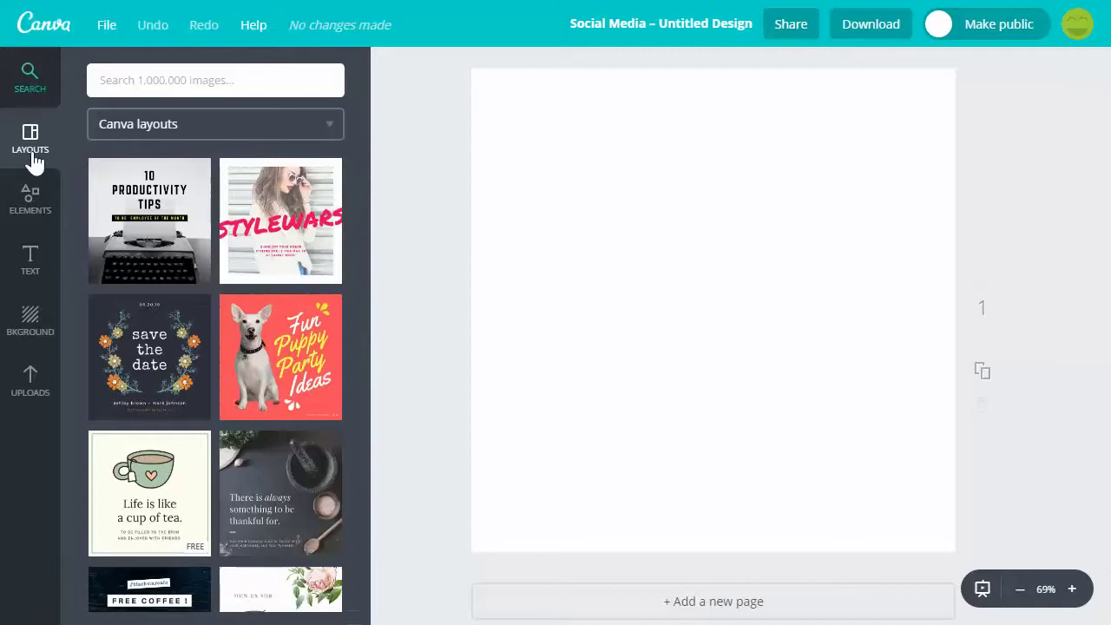
Browse the Elements, Text and Background panels, then delete the front.jpg T-shirt from the canvas.
left_click(32, 207)
left_click(34, 267)
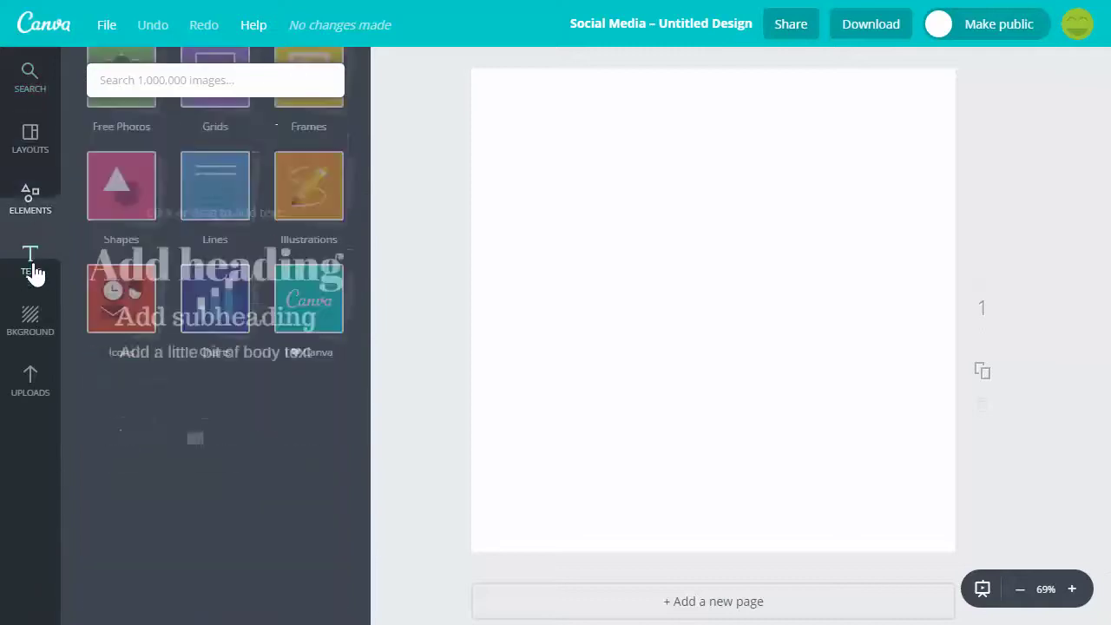
left_click(28, 321)
left_click(30, 382)
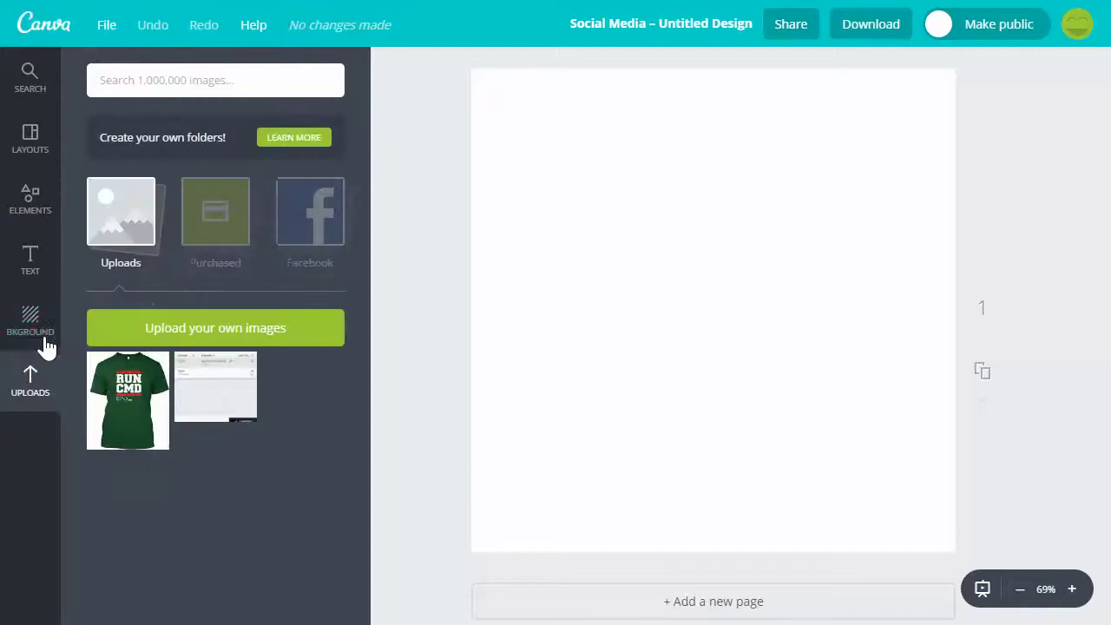
left_click(97, 444)
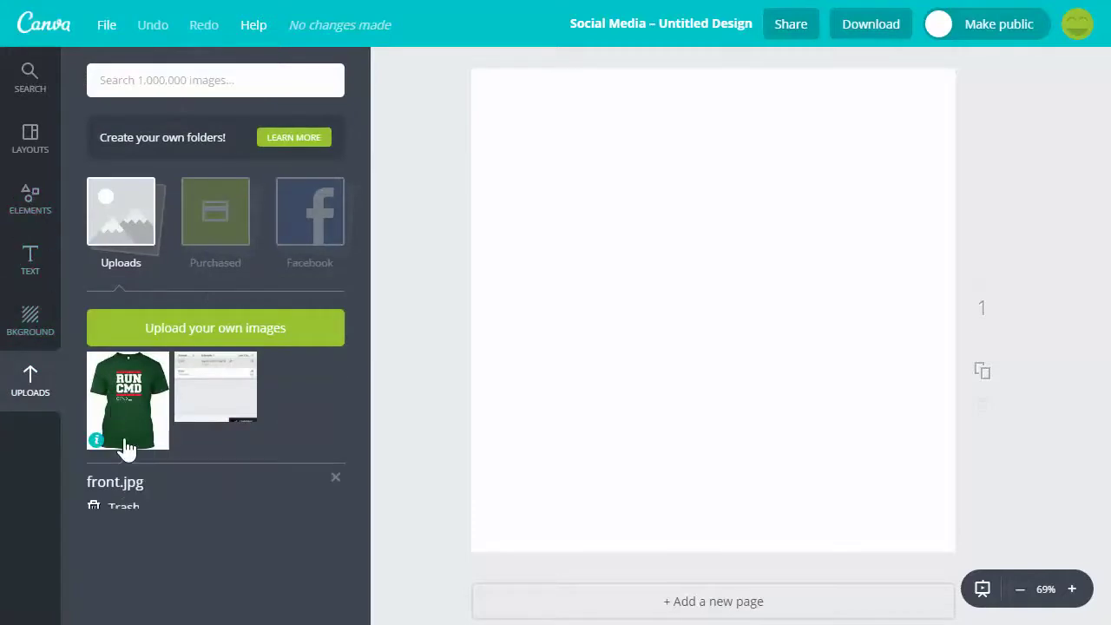
left_click(119, 511)
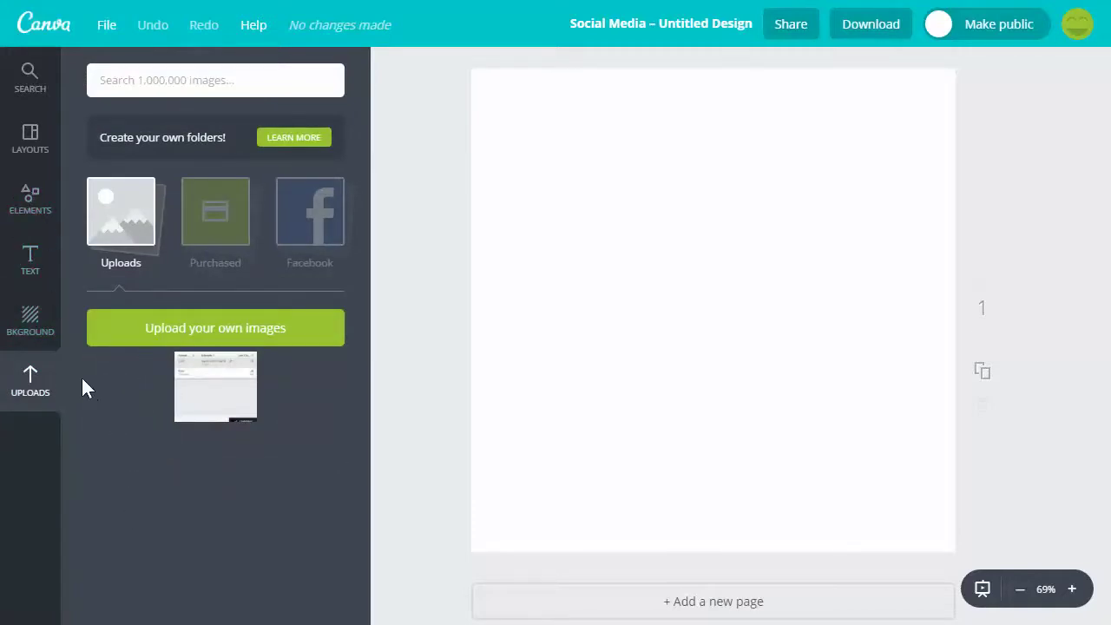
Look through the Layouts and Background options, then return to the uploaded images.
left_click(30, 149)
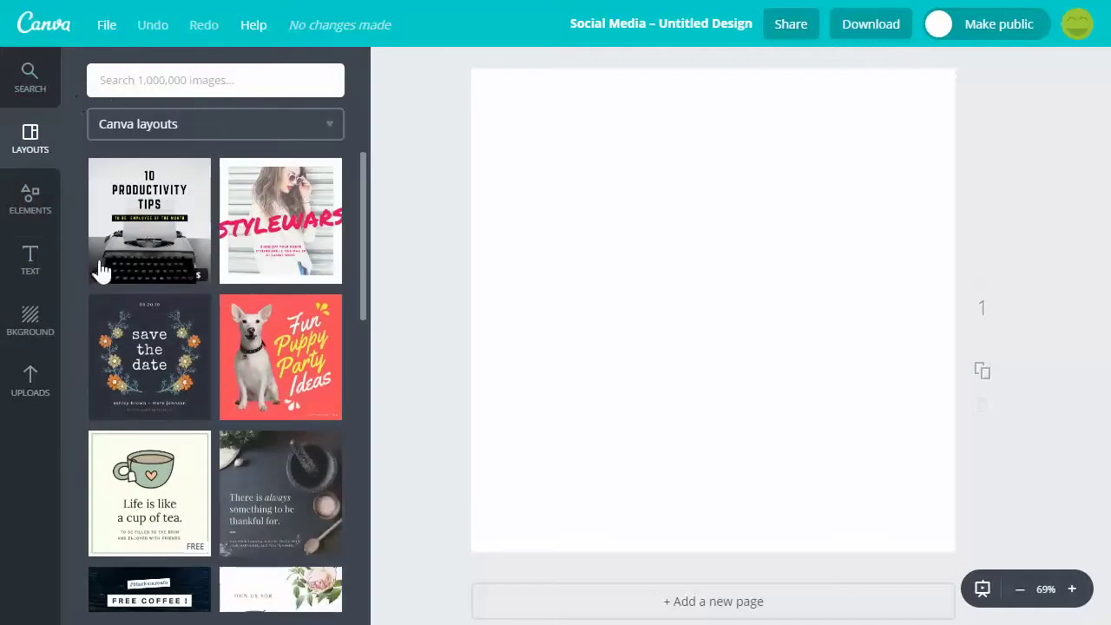
left_click(35, 323)
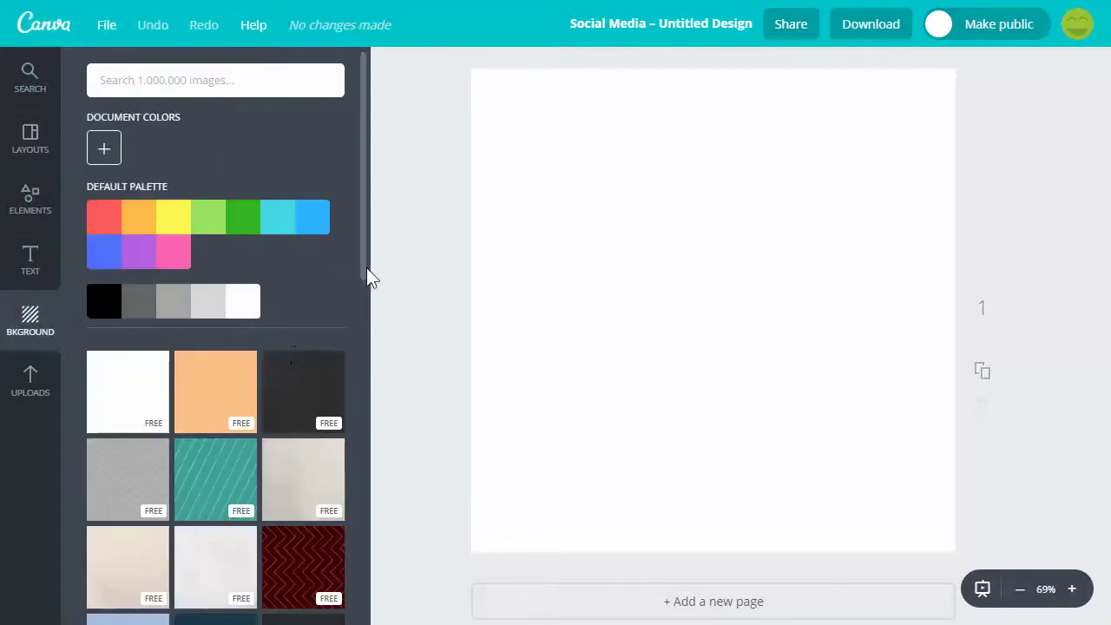
left_click(38, 395)
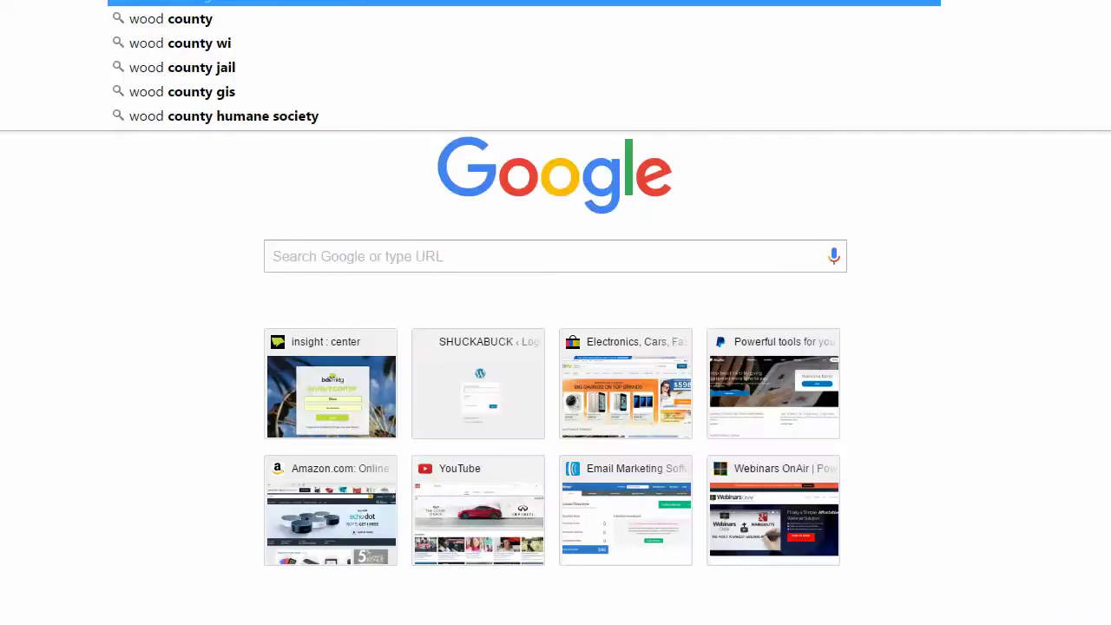
Search Google for 'wood background' and scroll through the image results.
type("background")
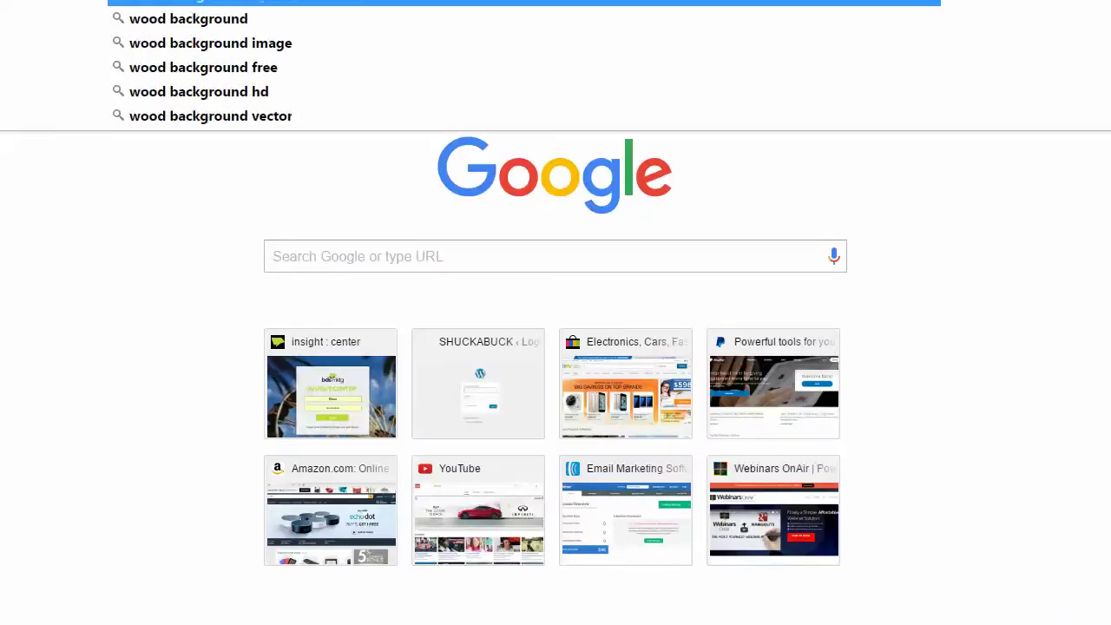
key("Return")
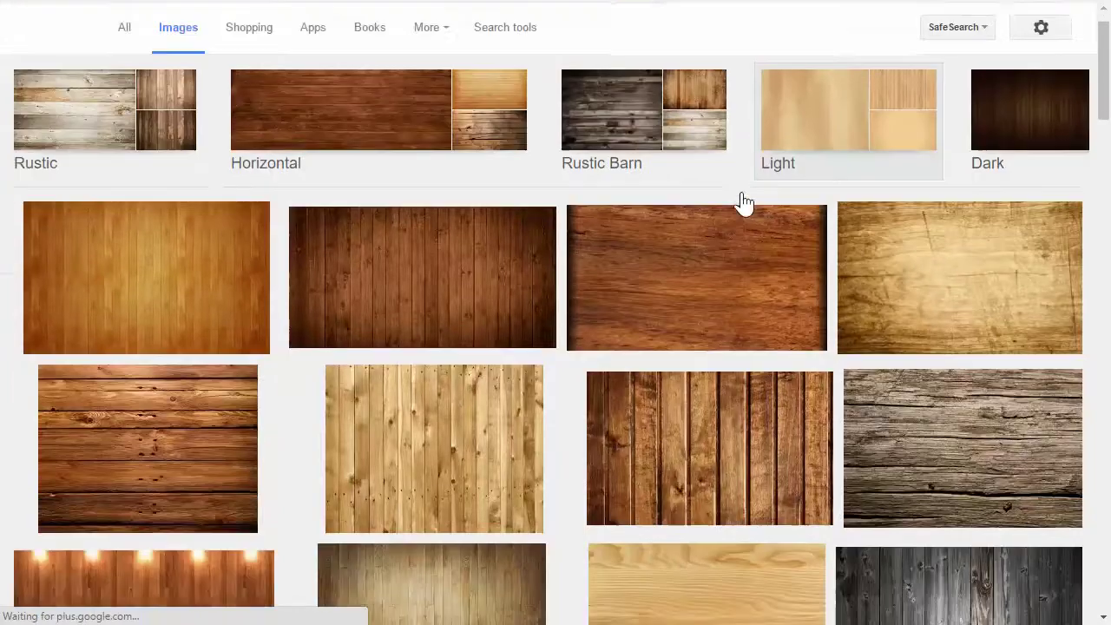
scroll(744, 202, "down", 1)
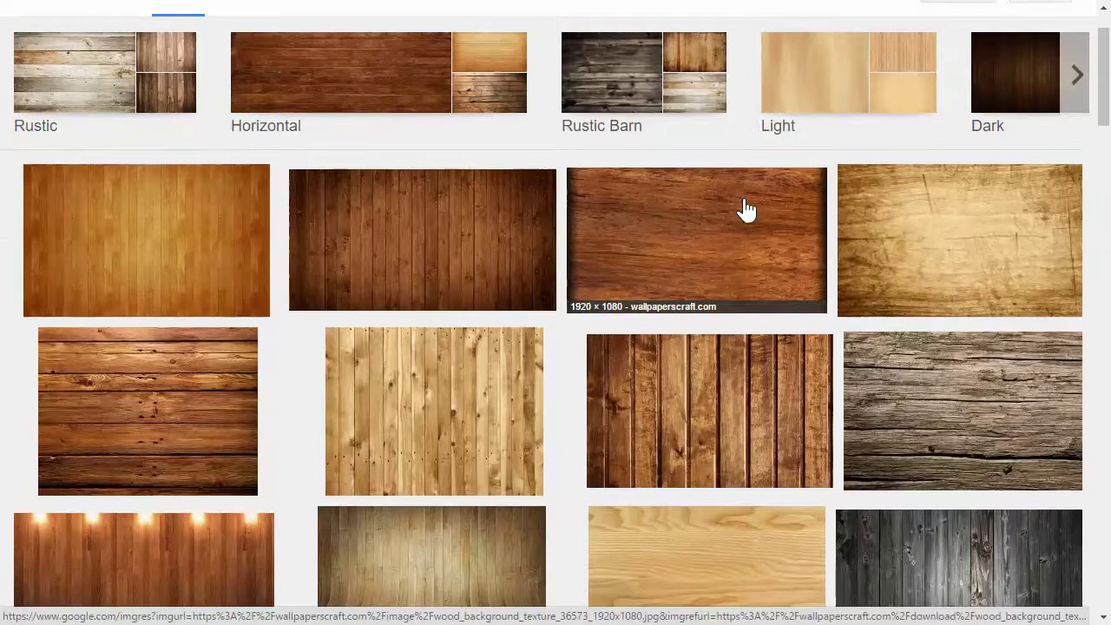
scroll(745, 210, "down", 3)
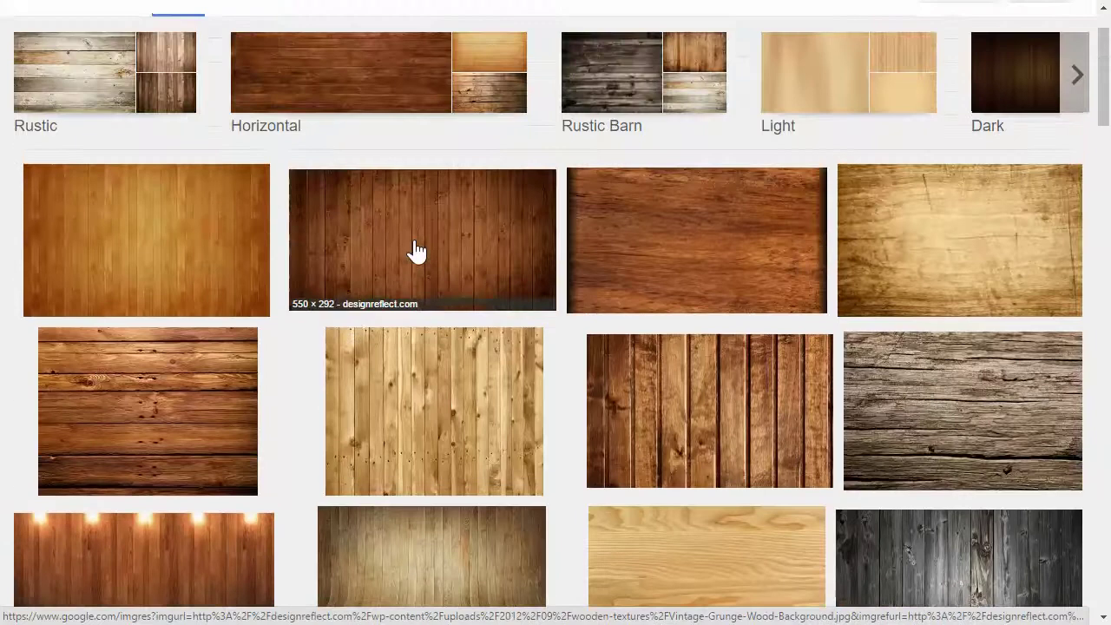
Save the dark Vintage-Grunge-Wood-Background plank image to the Desktop as a JPEG.
left_click(415, 251)
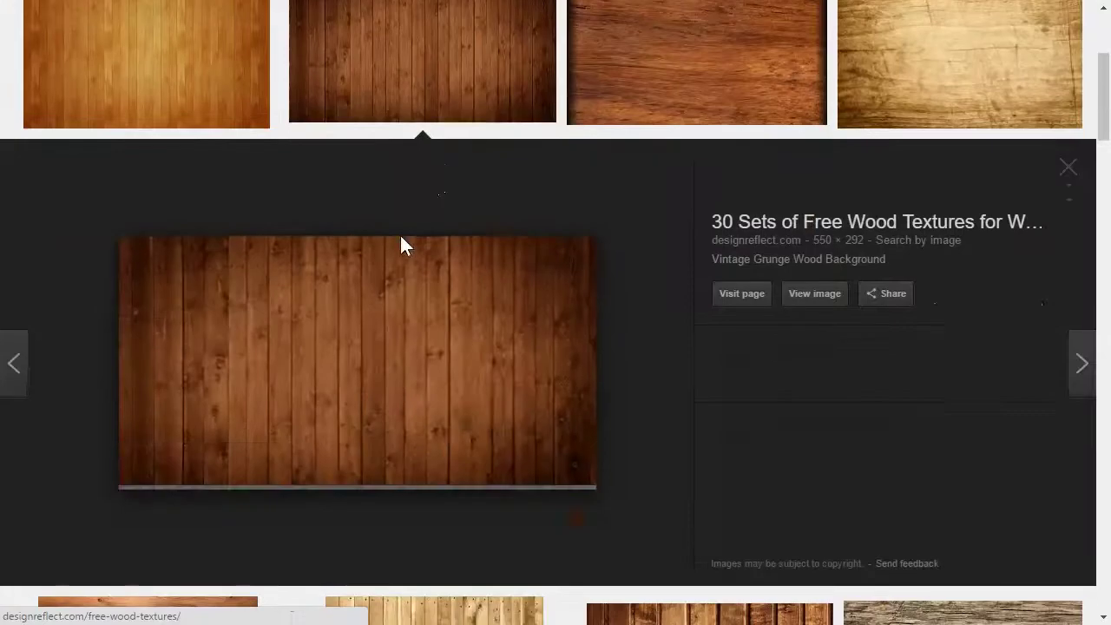
right_click(389, 328)
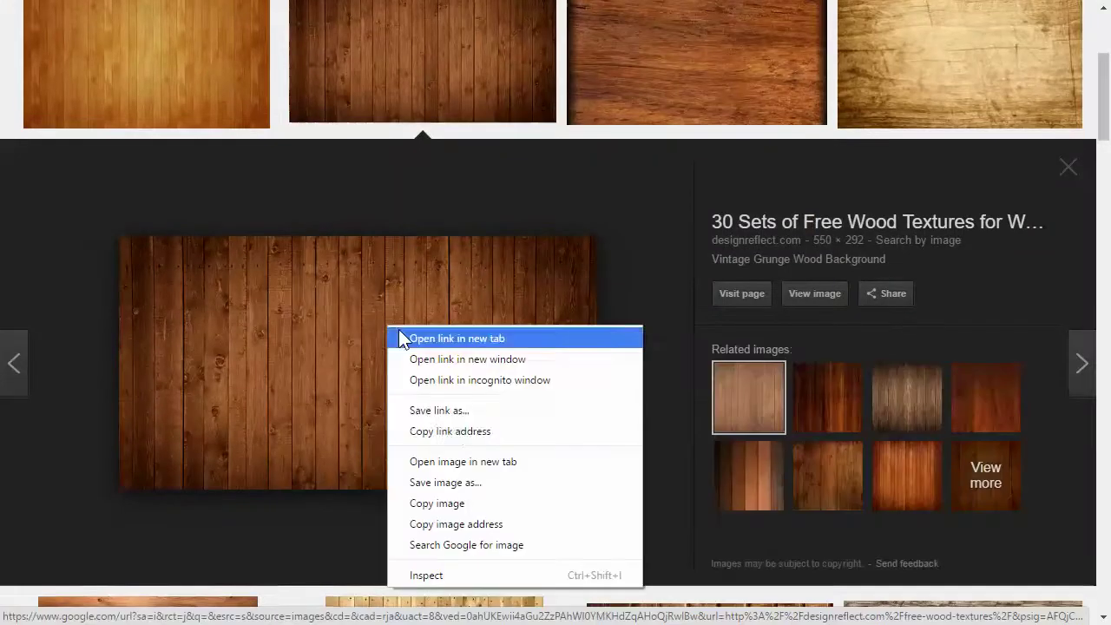
left_click(456, 481)
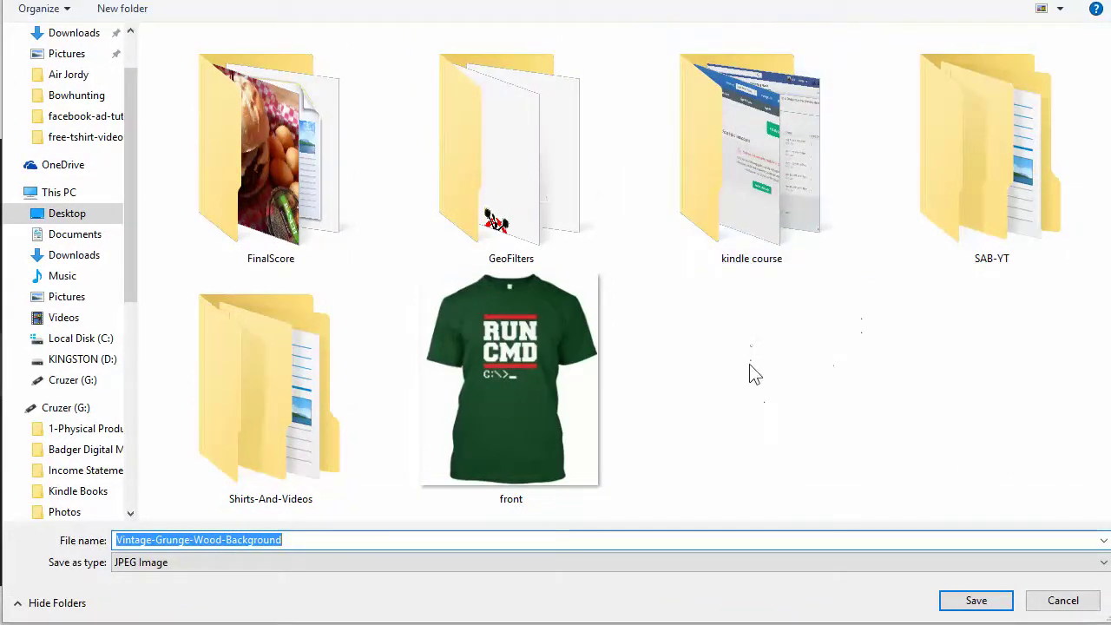
left_click(976, 601)
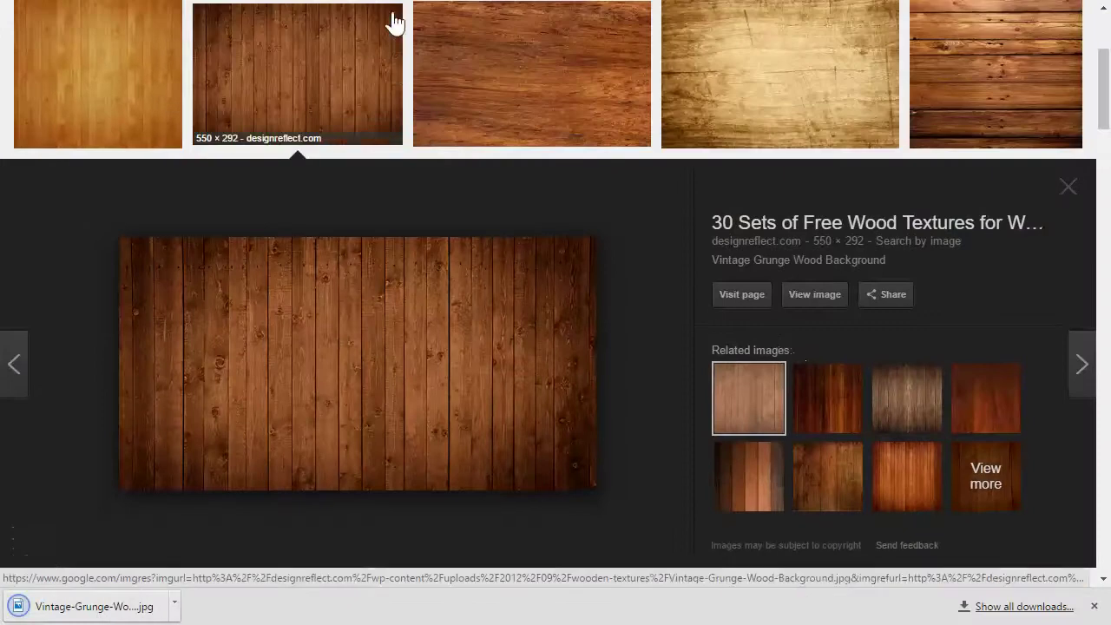
Back in Canva, upload the Vintage-Grunge-Wood-Background file from the computer.
key("ctrl+Tab")
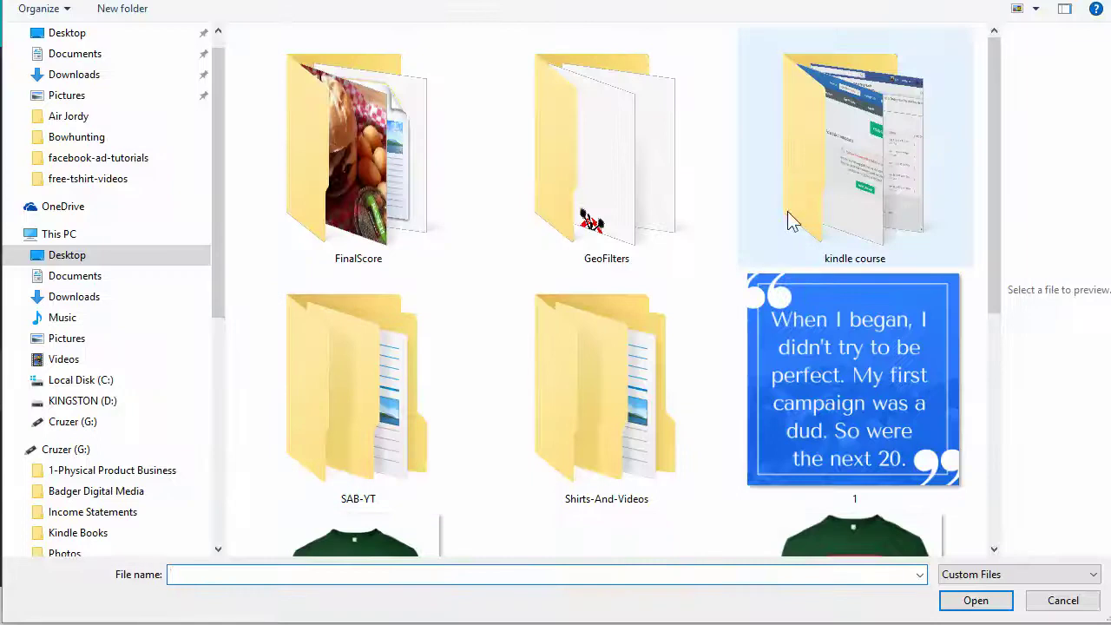
left_click_drag(992, 112, 989, 362)
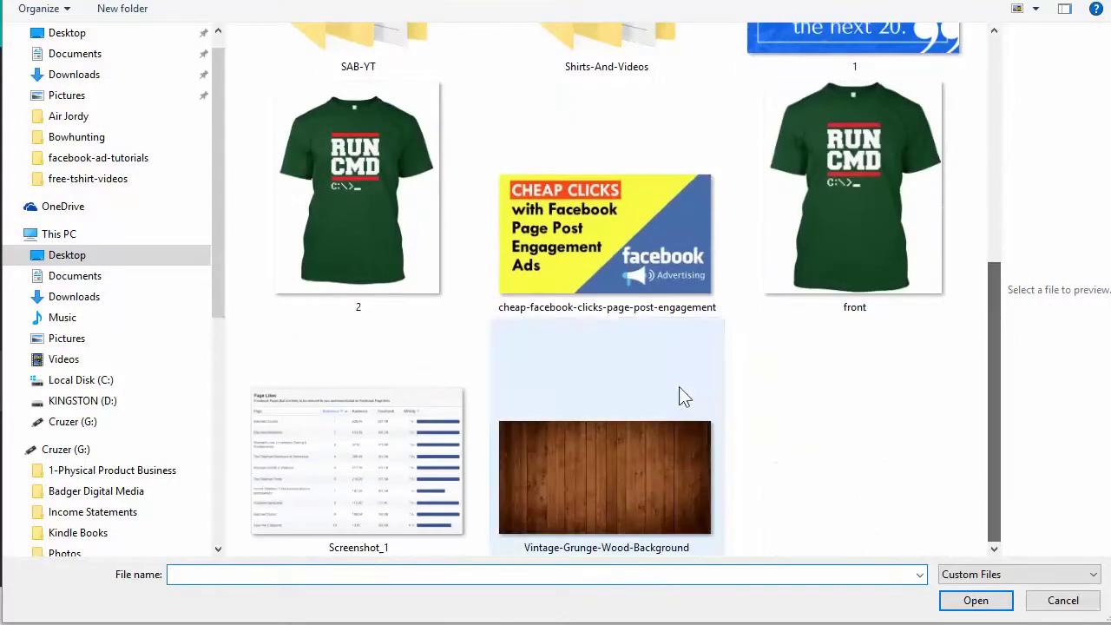
left_click(646, 478)
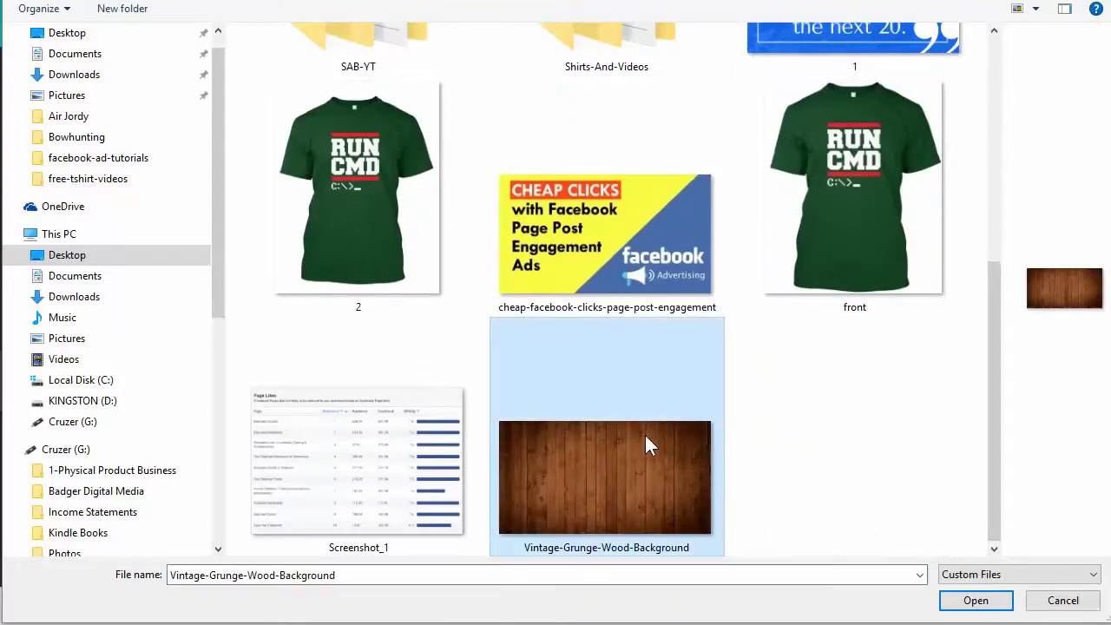
double_click(619, 487)
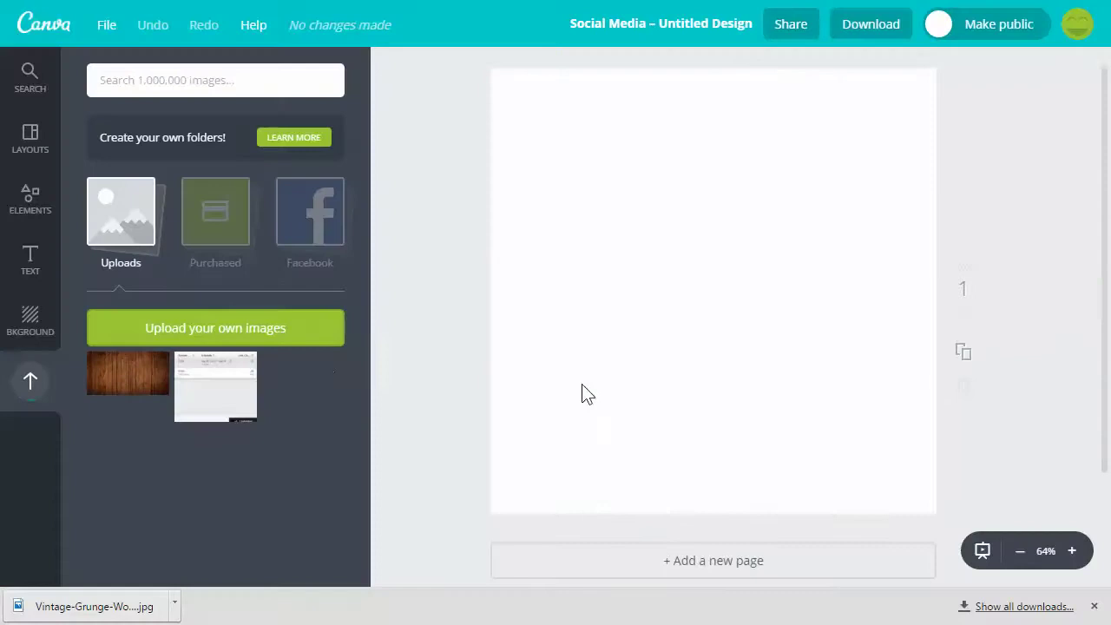
Place the wood texture on the canvas and stretch it to cover the whole page.
left_click(139, 381)
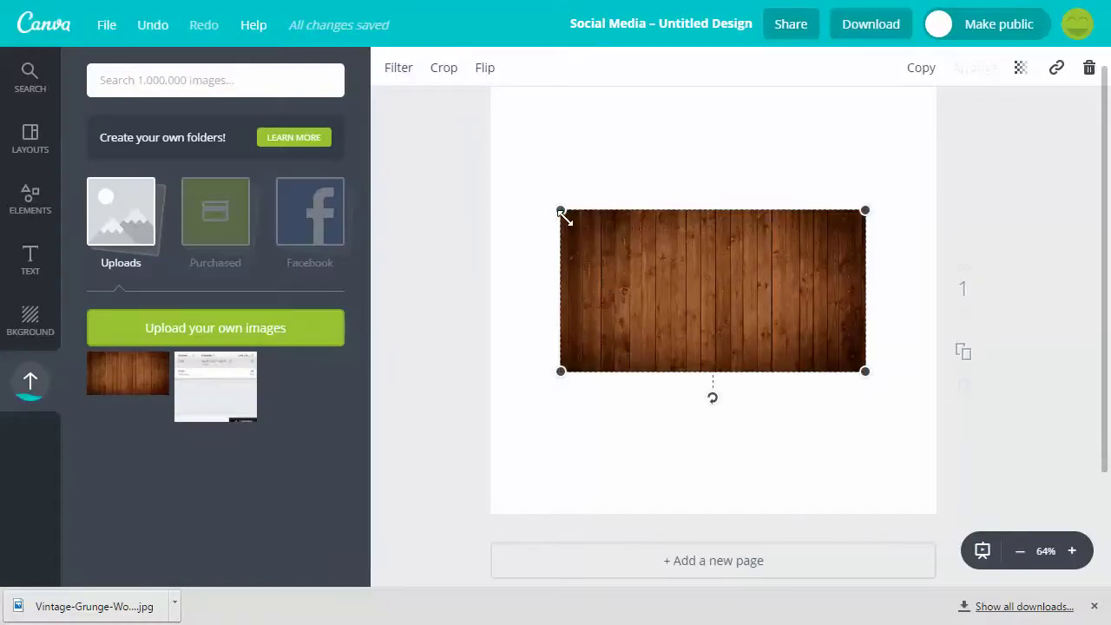
left_click_drag(563, 214, 382, 5)
left_click_drag(866, 374, 771, 584)
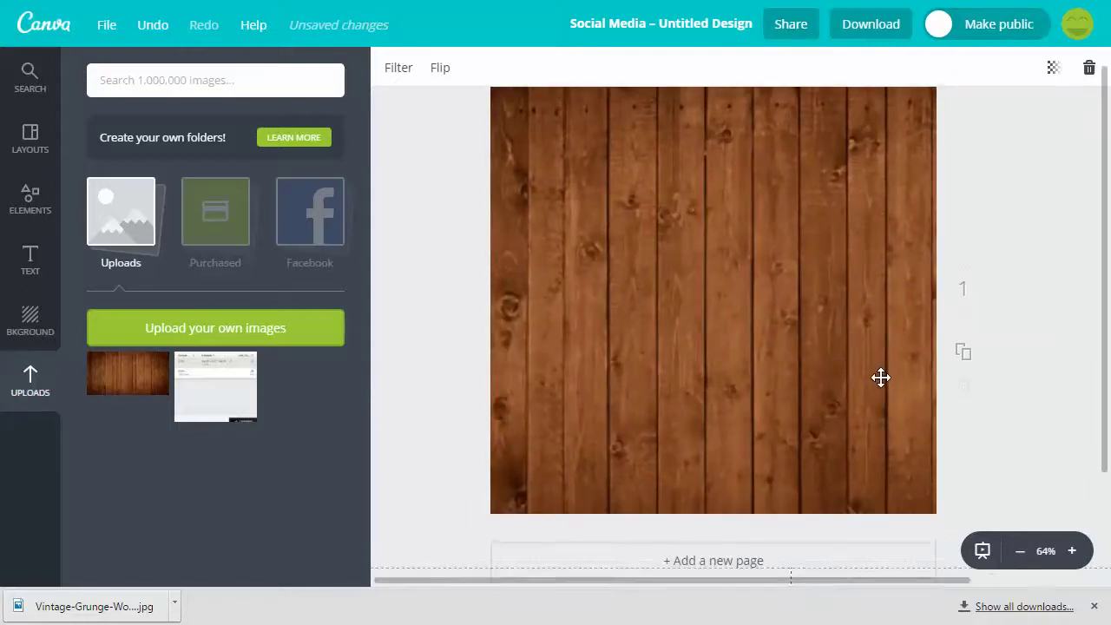
scroll(880, 377, "up", 1)
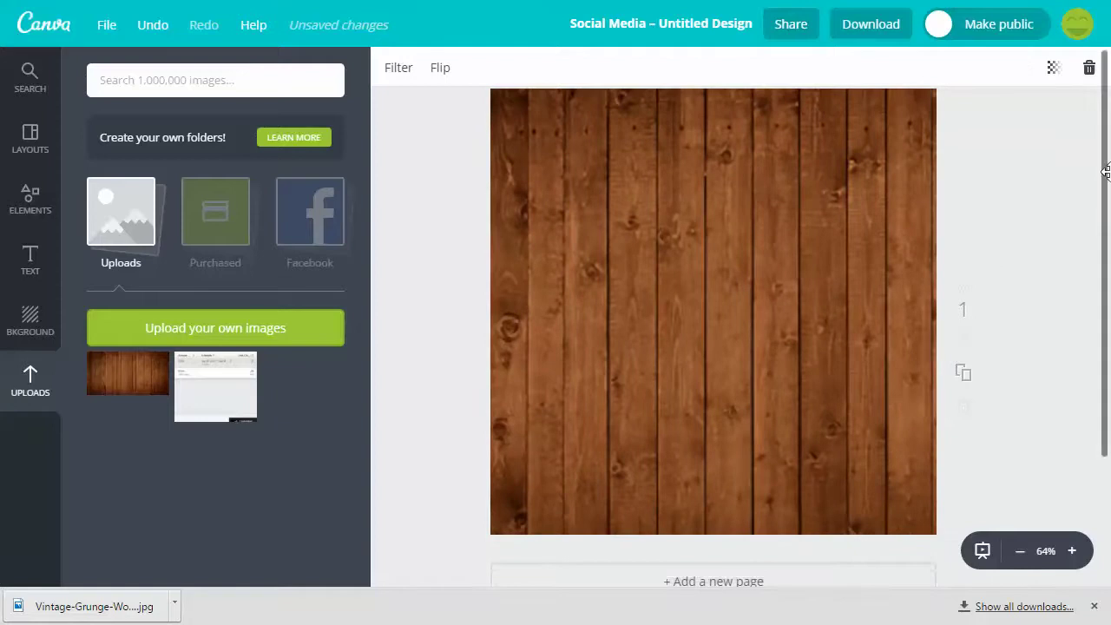
Nudge the wood background up slightly and upload the 'front' T-shirt file.
left_click_drag(749, 280, 553, 302)
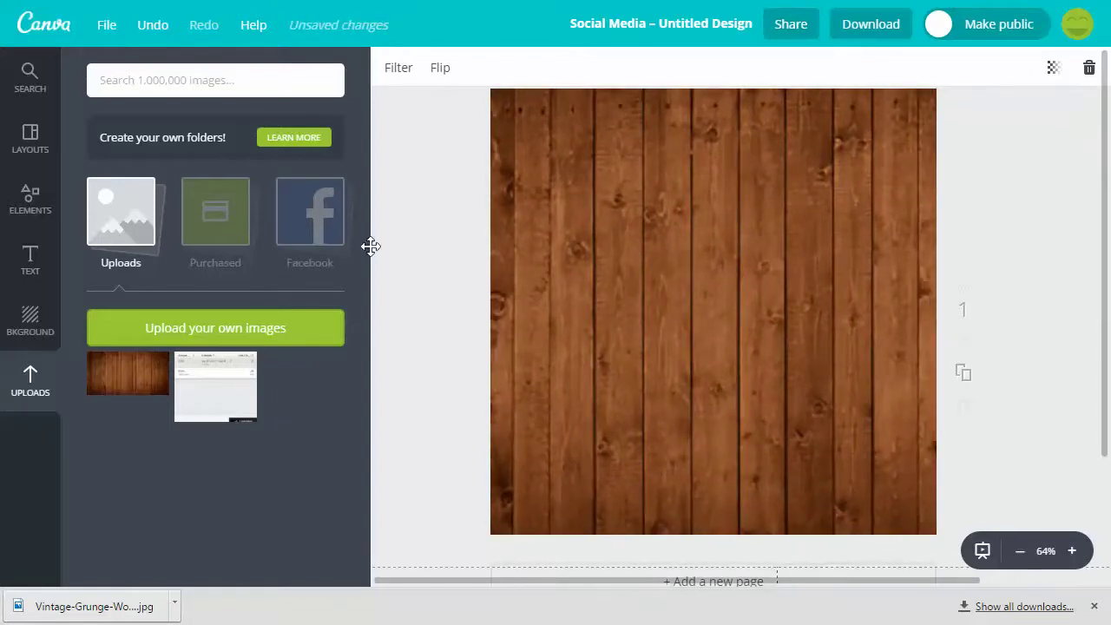
left_click(217, 328)
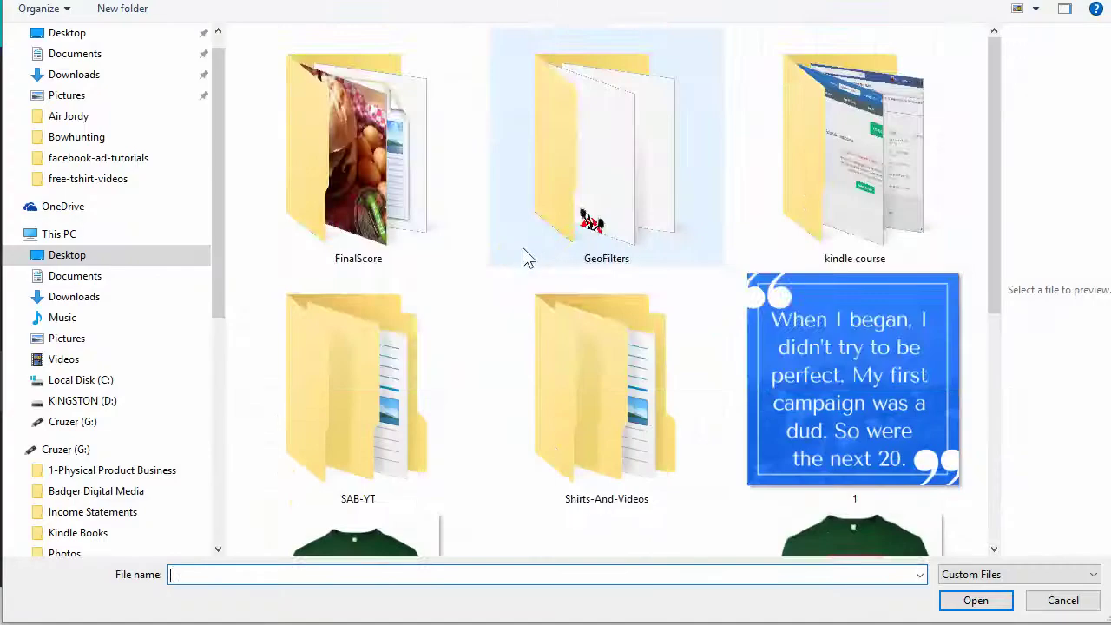
scroll(575, 286, "down", 4)
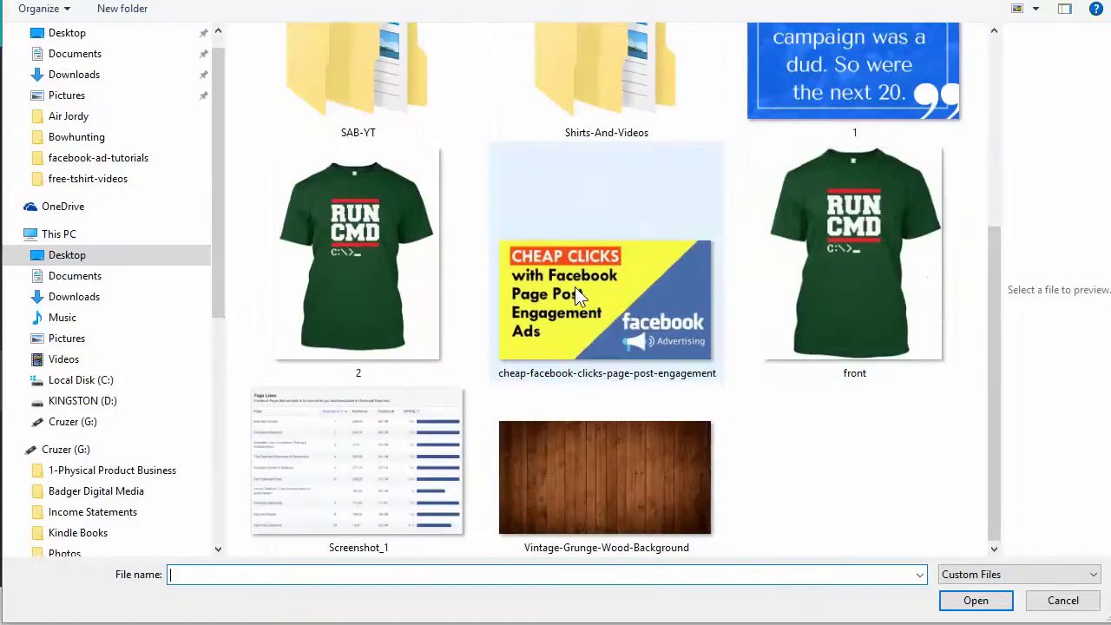
left_click(851, 270)
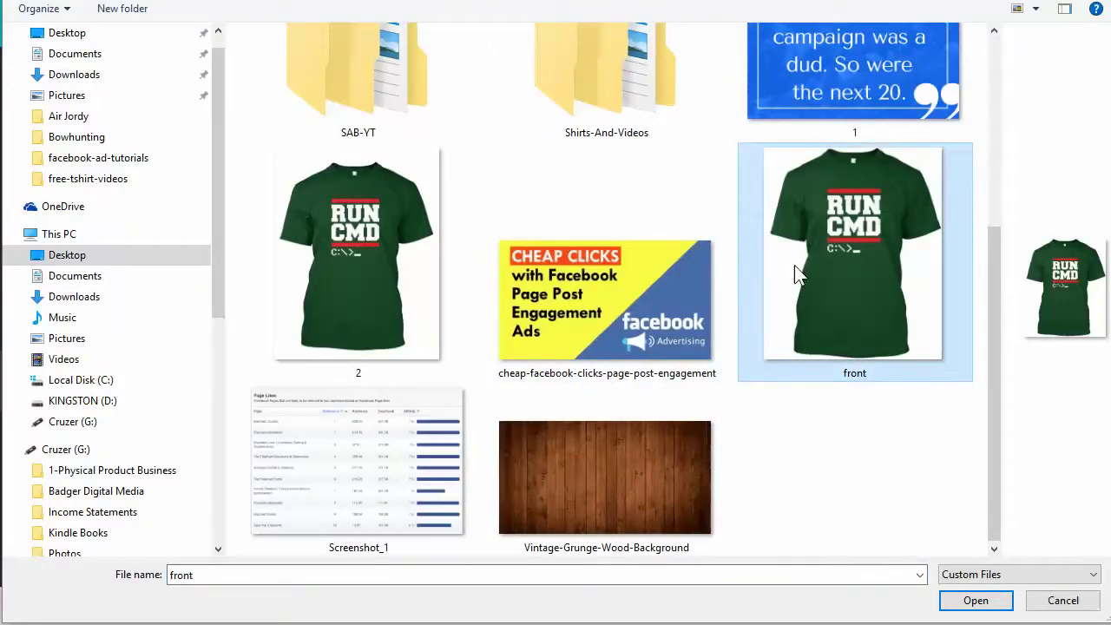
double_click(339, 246)
Add the uploaded RUN CMD shirt image onto the page.
left_click(339, 250)
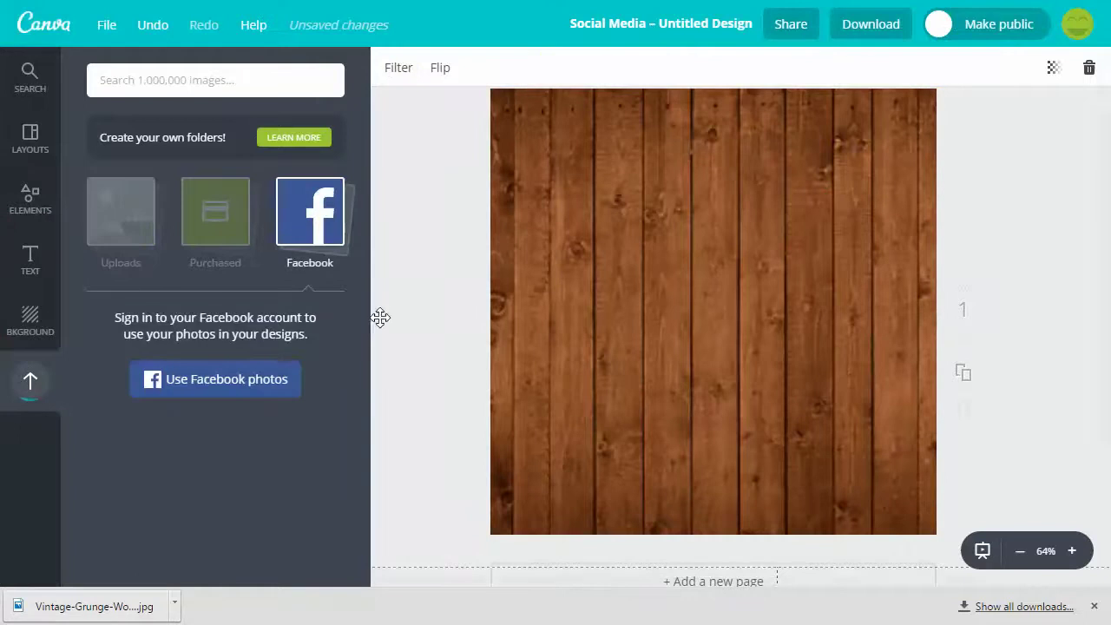
left_click(121, 241)
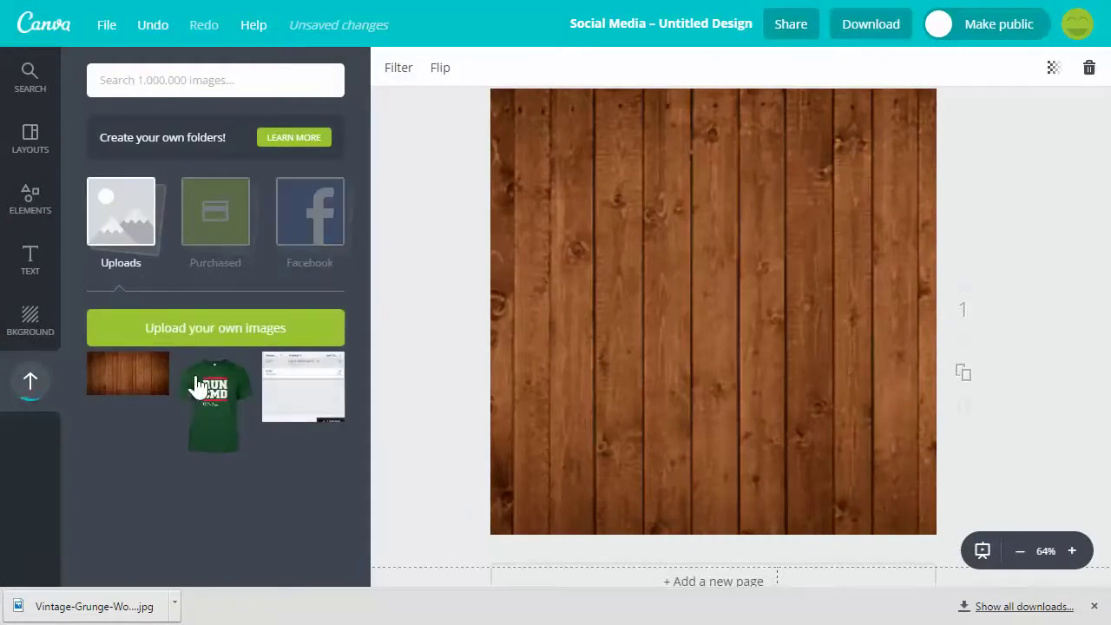
left_click(202, 390)
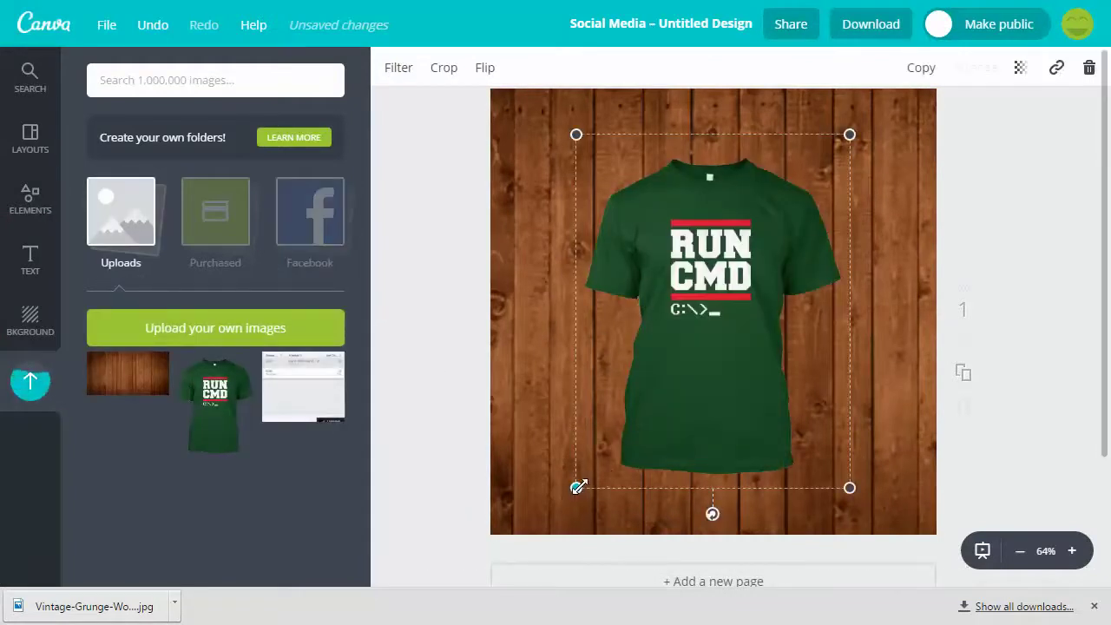
Enlarge the RUN CMD shirt and move it down into position on the page.
left_click_drag(579, 487, 392, 624)
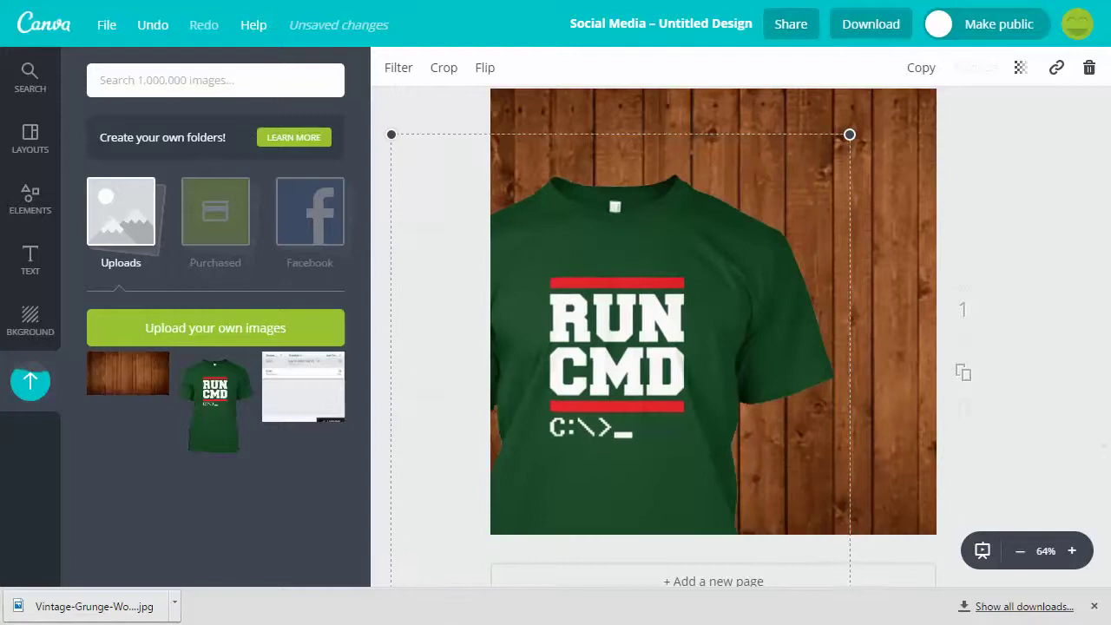
left_click_drag(553, 478, 646, 424)
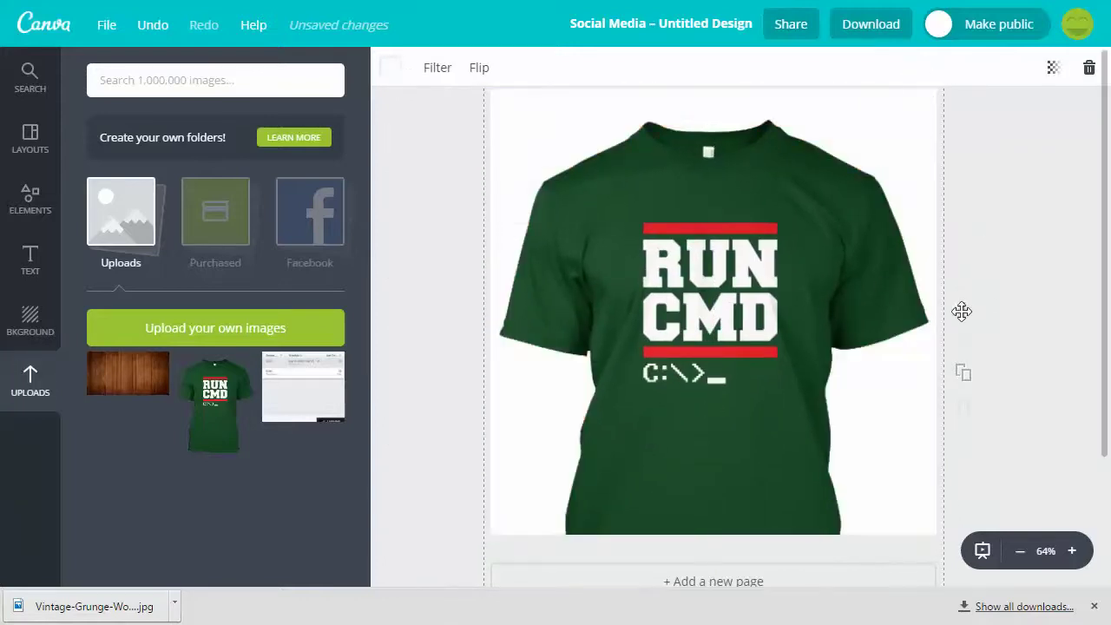
left_click_drag(821, 310, 819, 384)
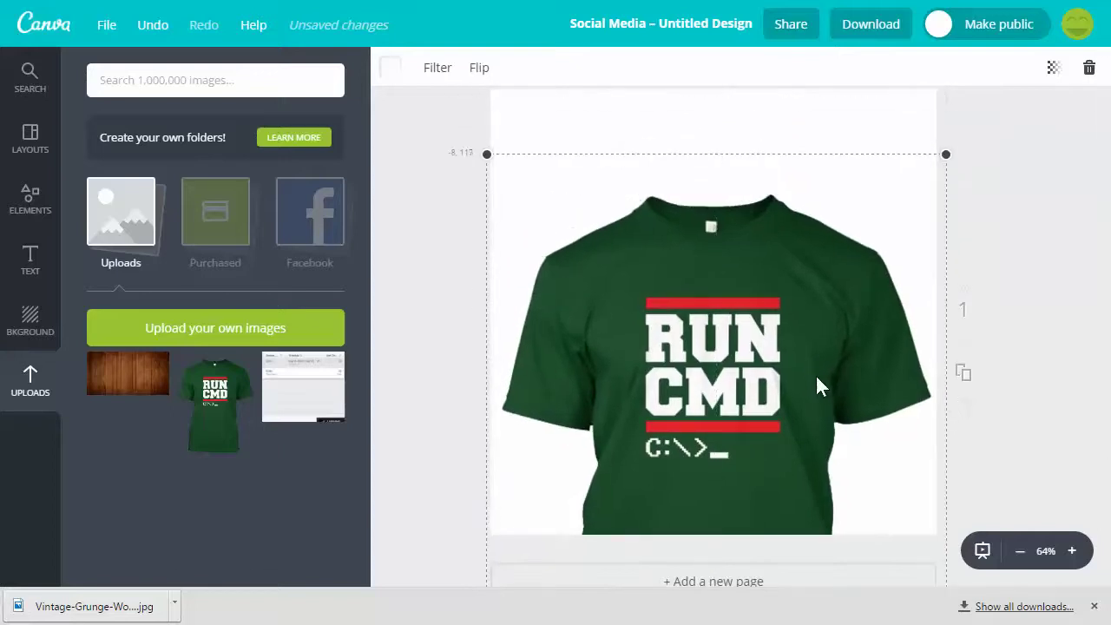
Add the wood-plank image again, then select it and delete it from the page.
left_click(152, 375)
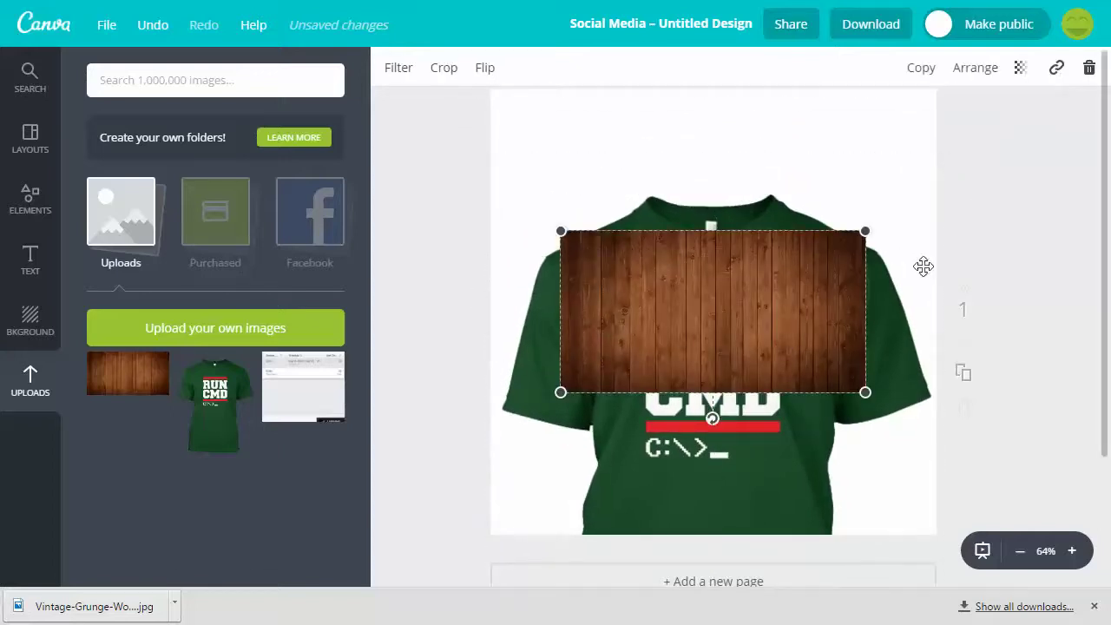
left_click(875, 318)
left_click(737, 291)
key("Delete")
Reposition the shirt slightly down and right on the white page.
left_click(840, 222)
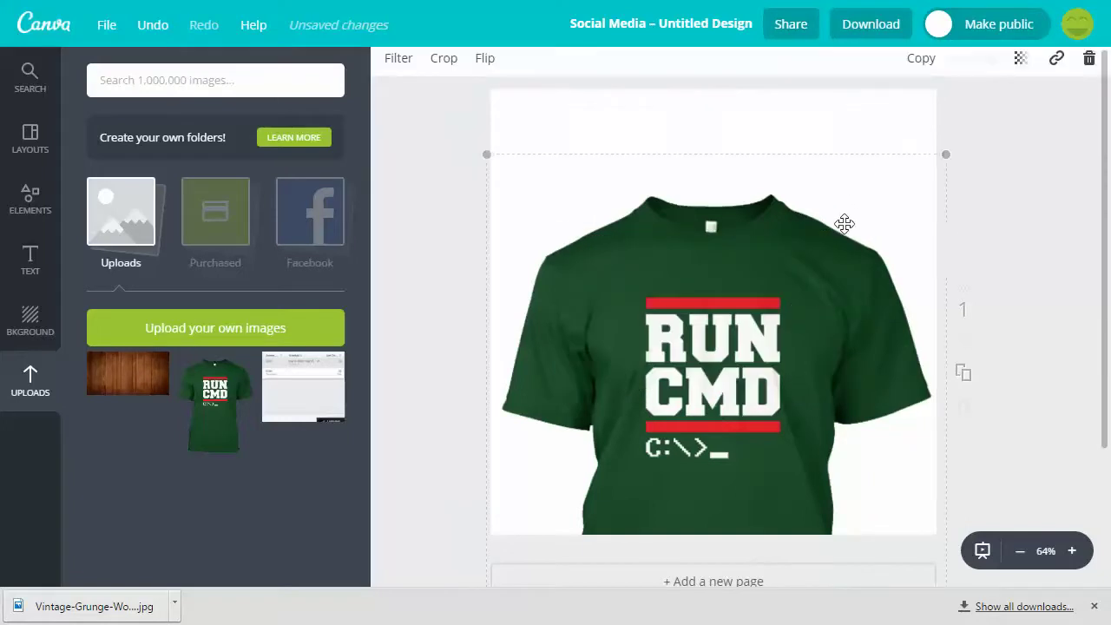
left_click_drag(760, 340, 933, 353)
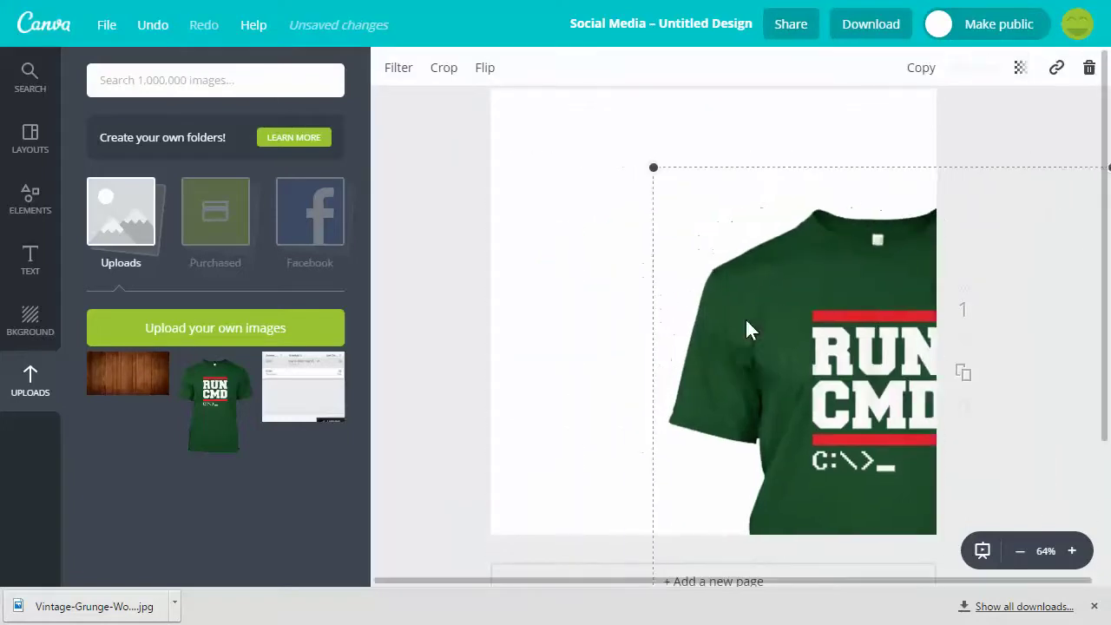
key("ctrl+z")
left_click_drag(721, 257, 748, 294)
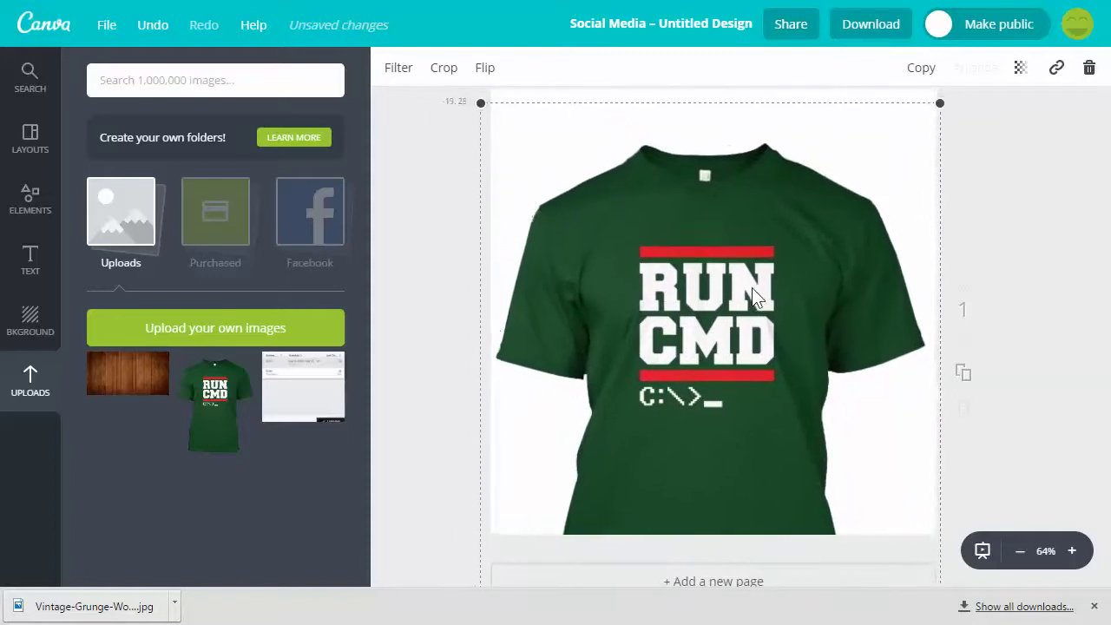
left_click_drag(753, 290, 752, 284)
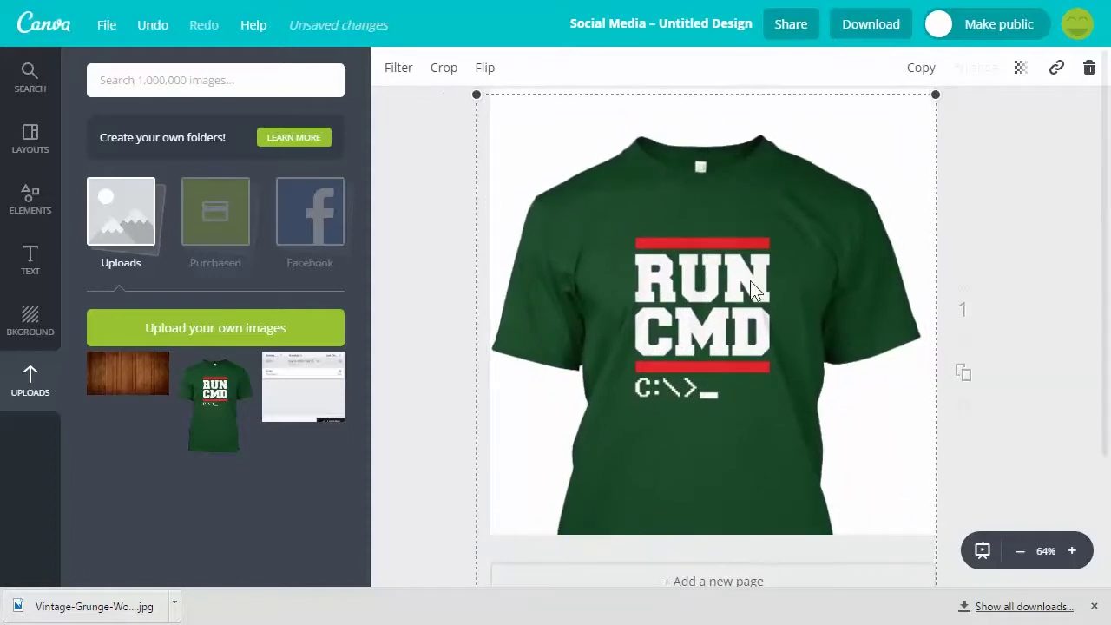
right_click(752, 286)
left_click(1037, 236)
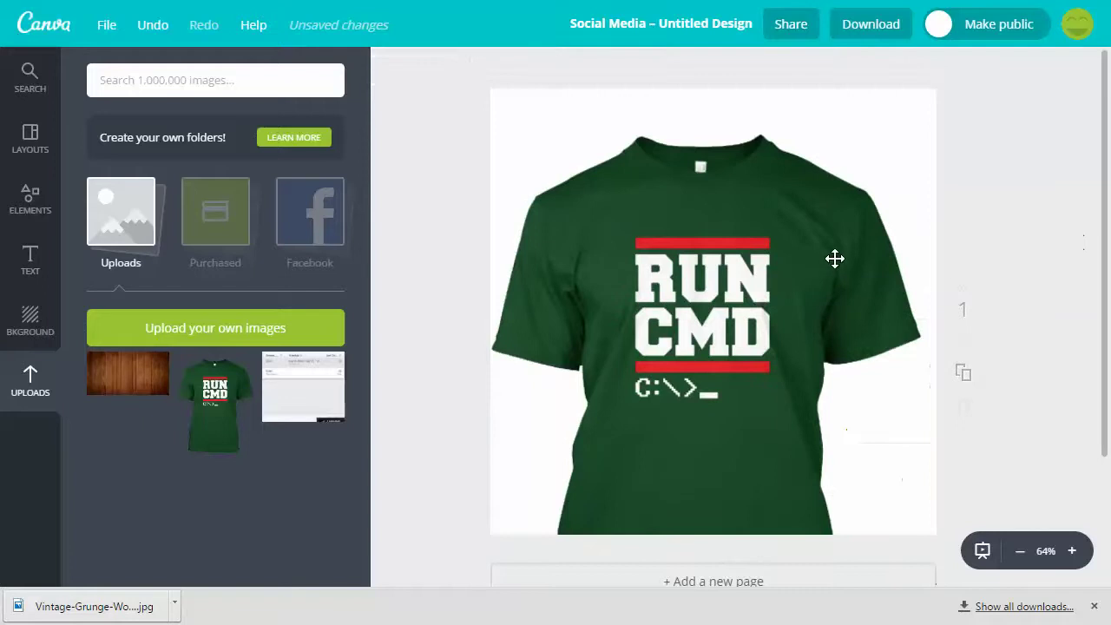
Delete the shirt and add the wood-plank image, backing out of the crop mode.
key("Delete")
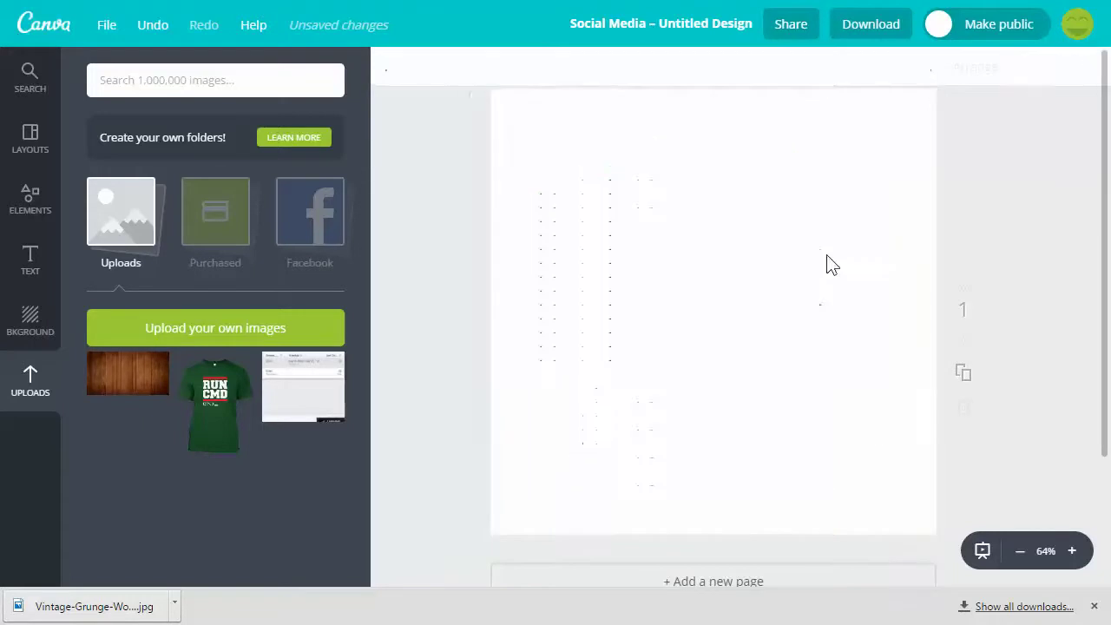
left_click(165, 369)
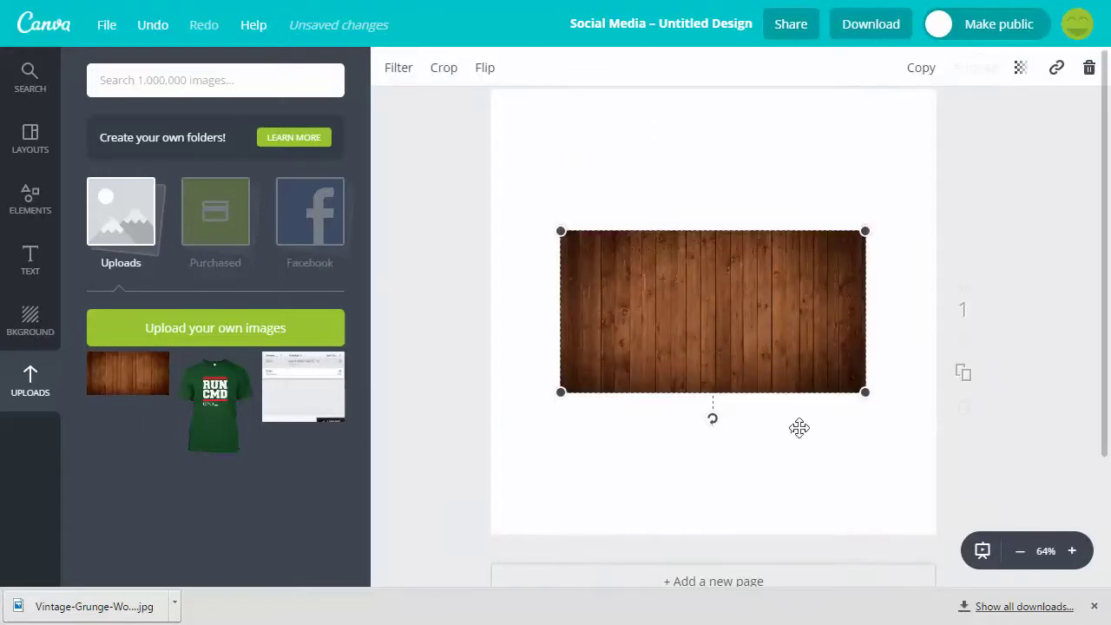
double_click(737, 367)
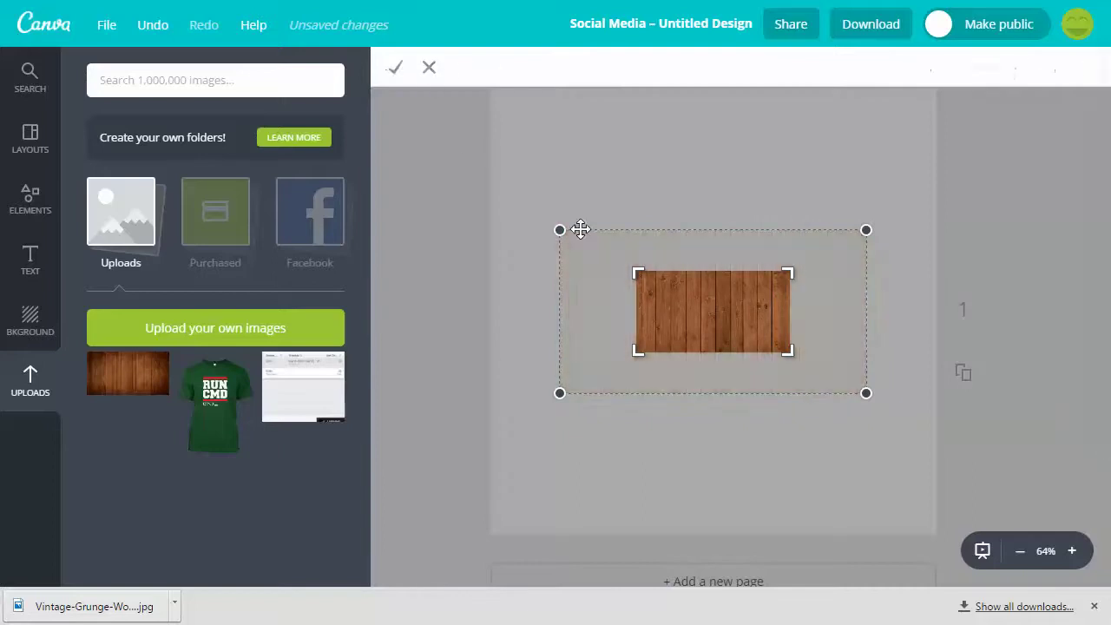
left_click(426, 70)
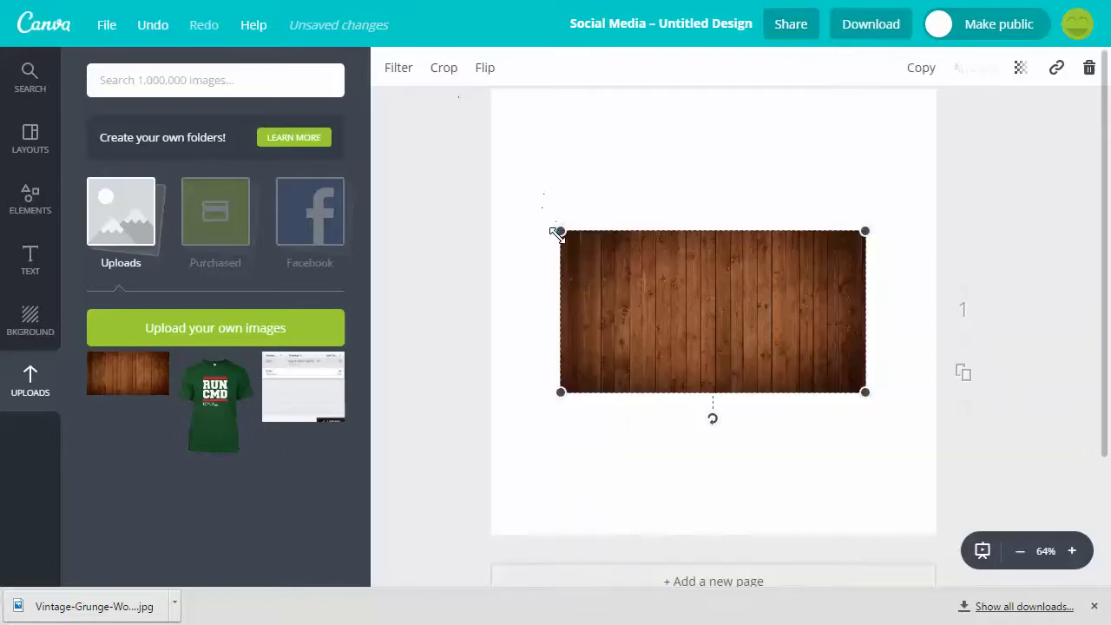
Stretch the wood image by its corners until it covers the entire page.
left_click_drag(560, 233, 486, 86)
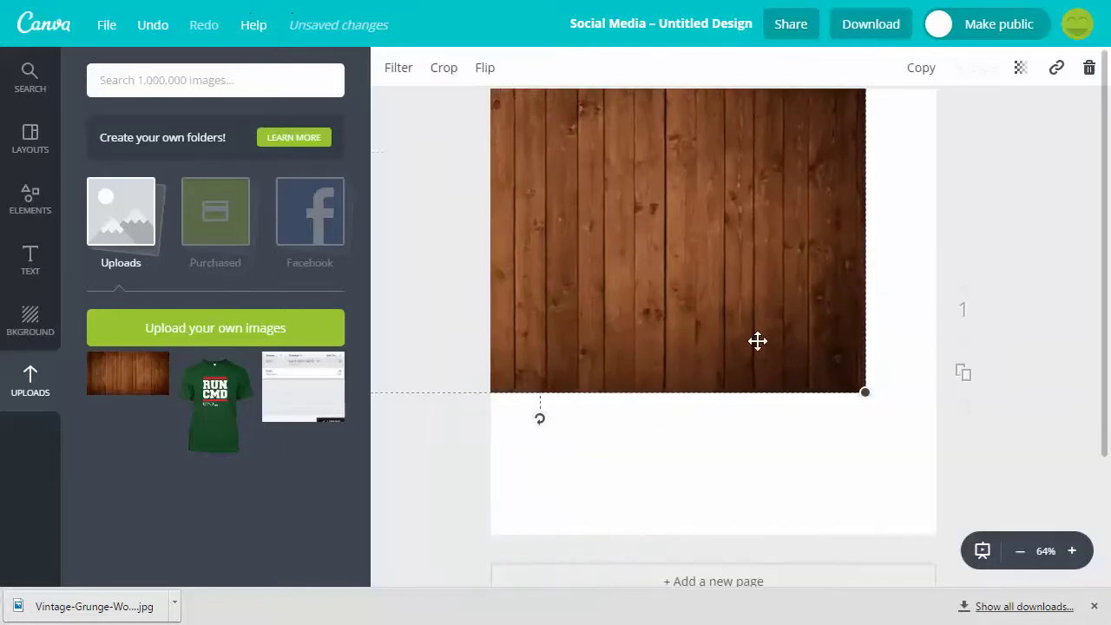
left_click_drag(886, 427, 1085, 542)
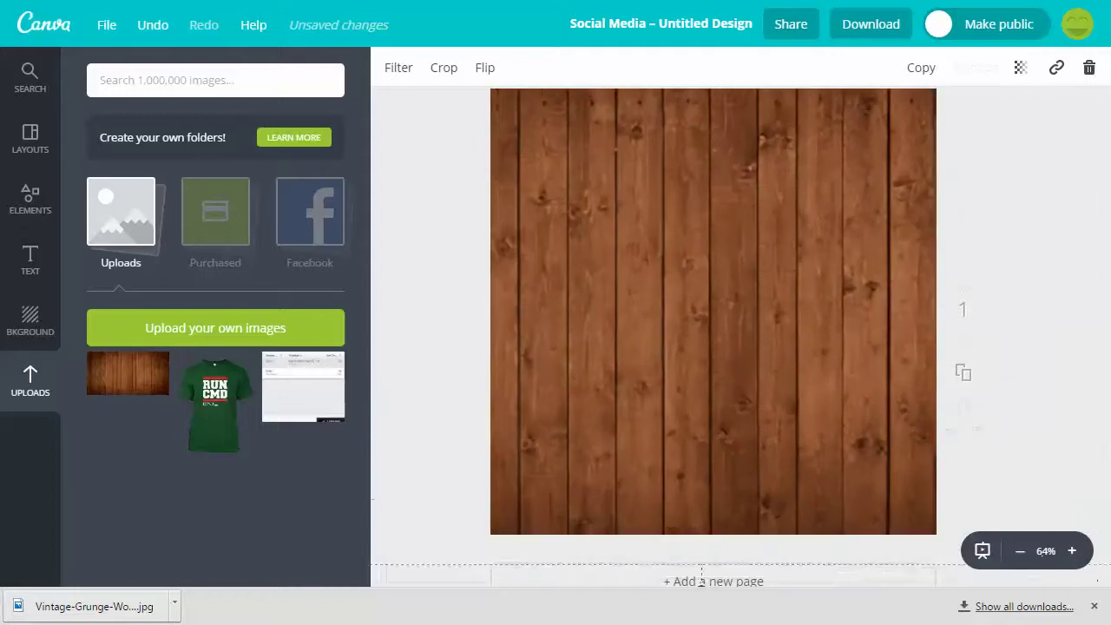
left_click_drag(772, 375, 784, 377)
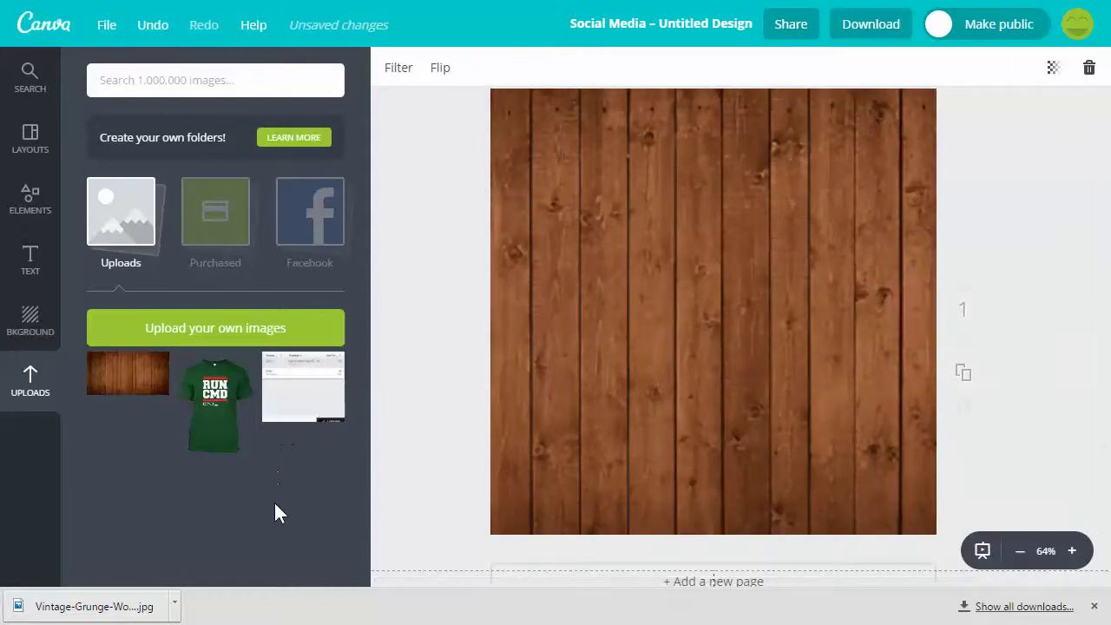
Add the RUN CMD shirt, enlarge it by its corner handles and centre it on the page.
left_click(216, 401)
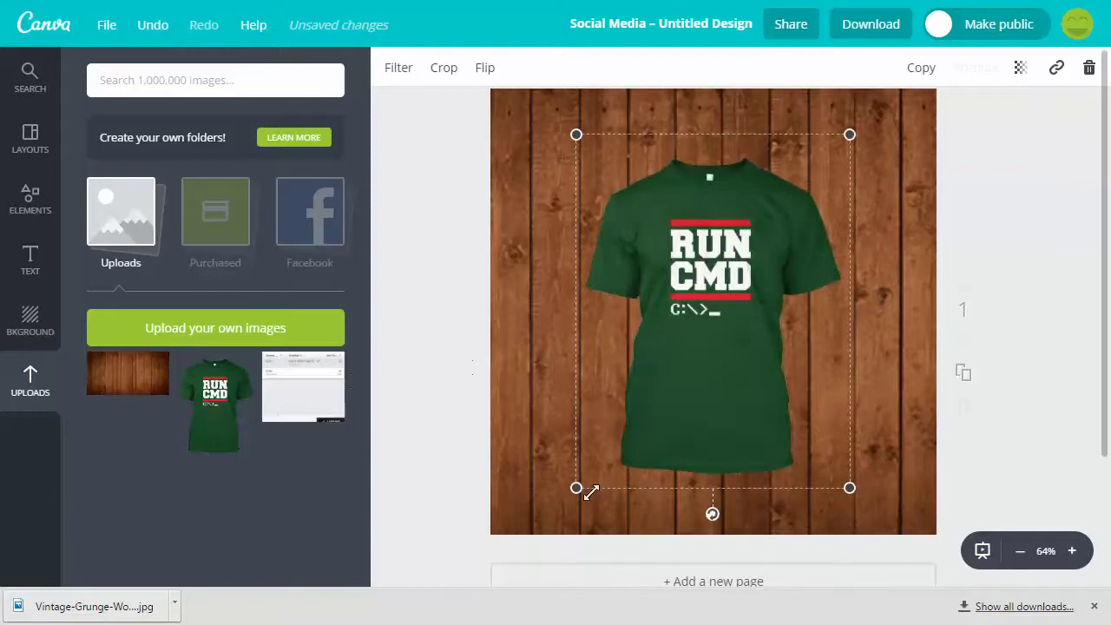
left_click_drag(573, 488, 463, 621)
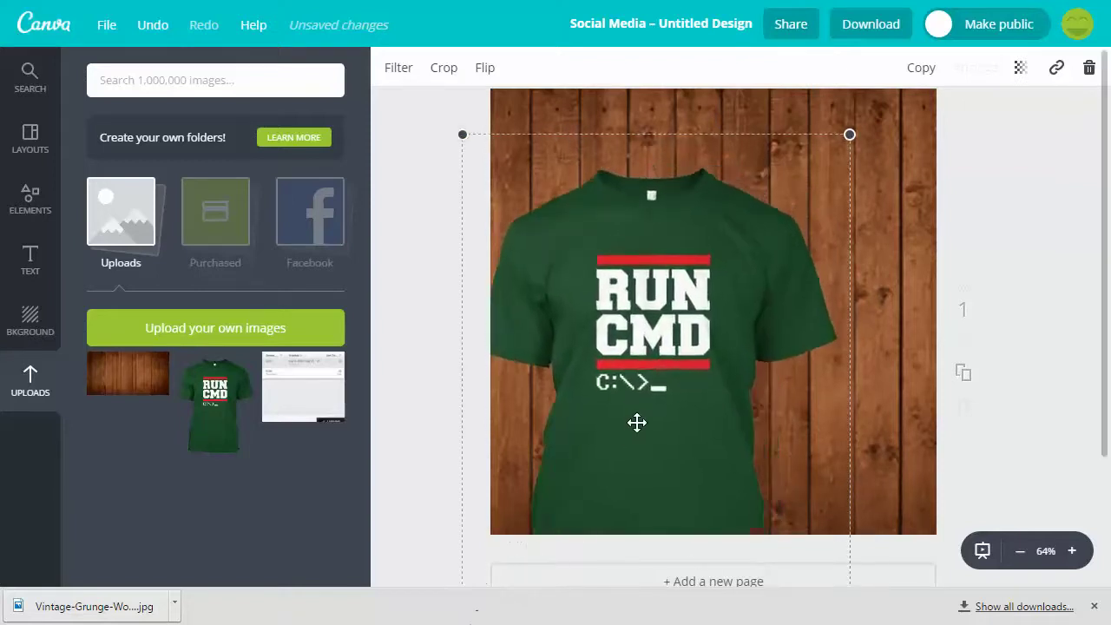
left_click_drag(638, 422, 713, 394)
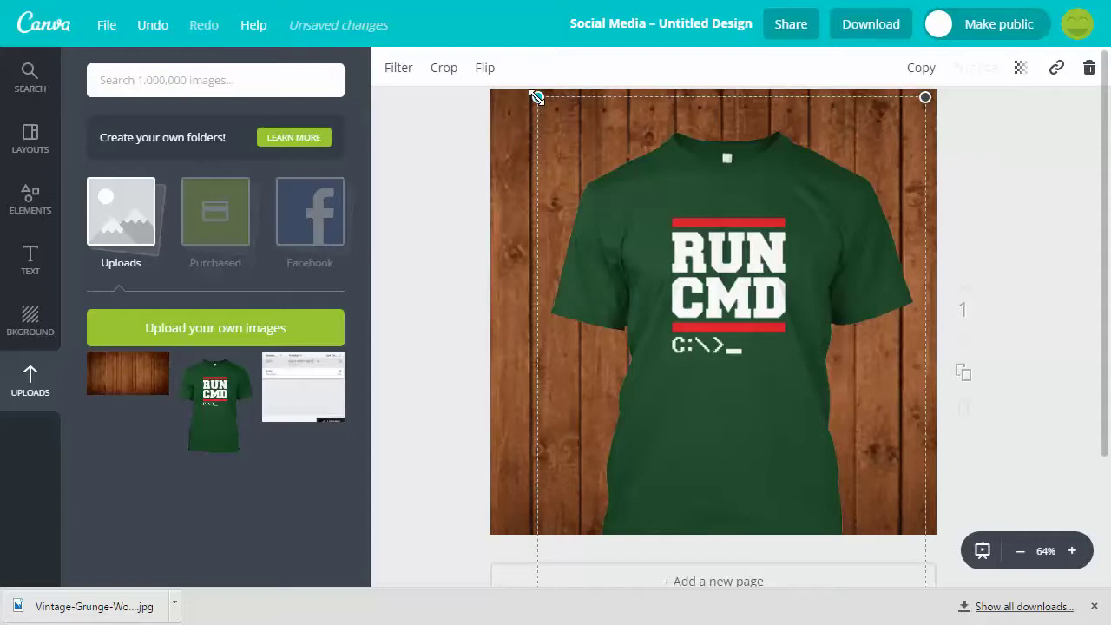
left_click_drag(537, 96, 464, 37)
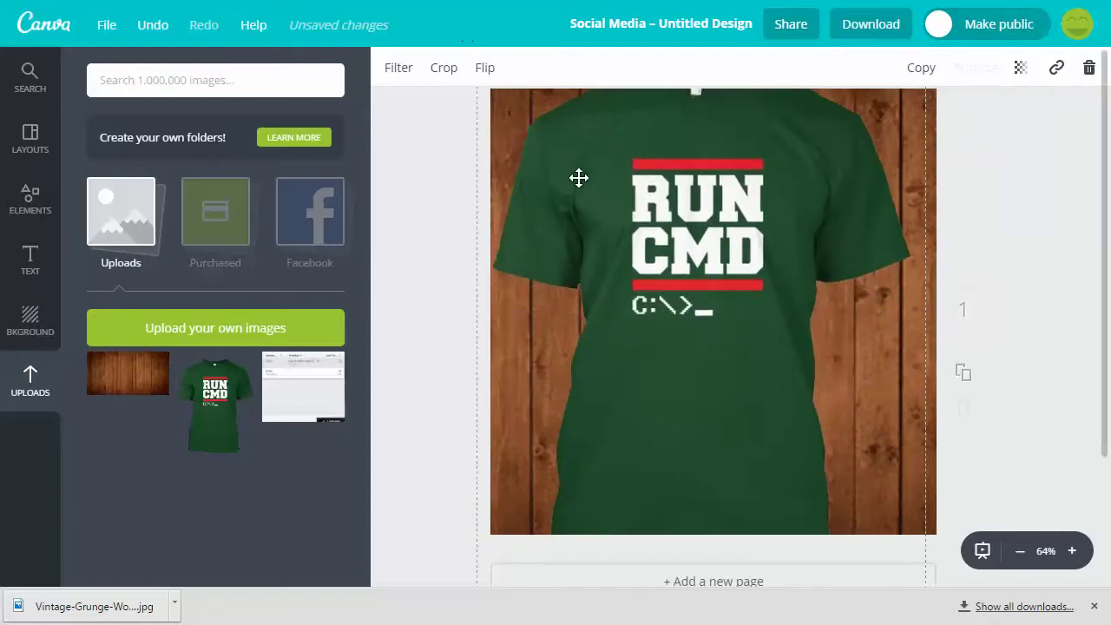
left_click_drag(580, 178, 590, 219)
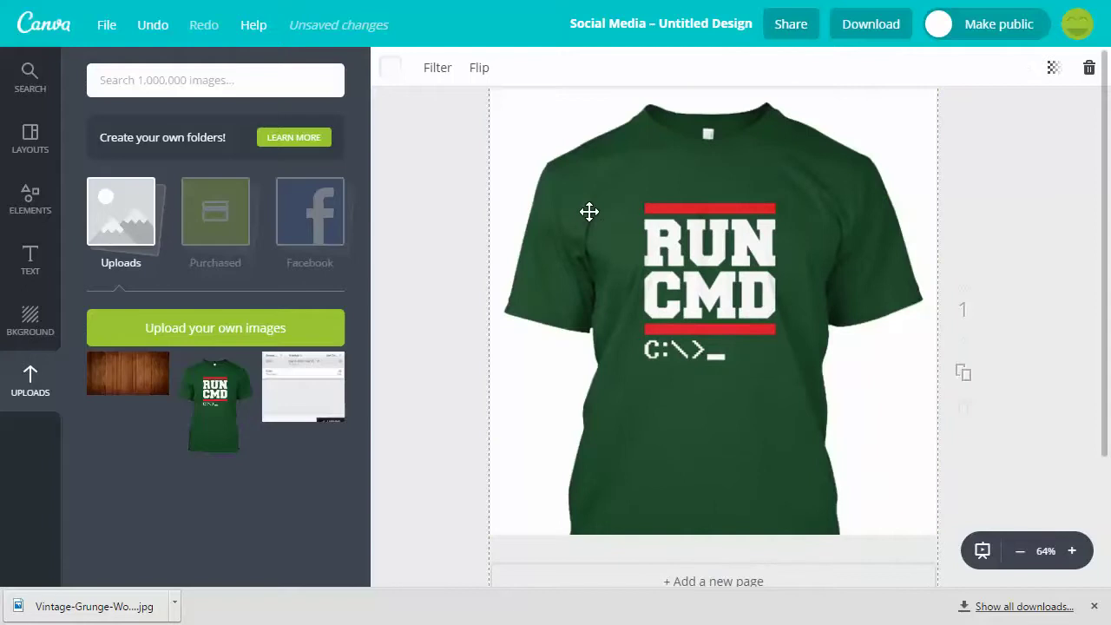
left_click(1029, 292)
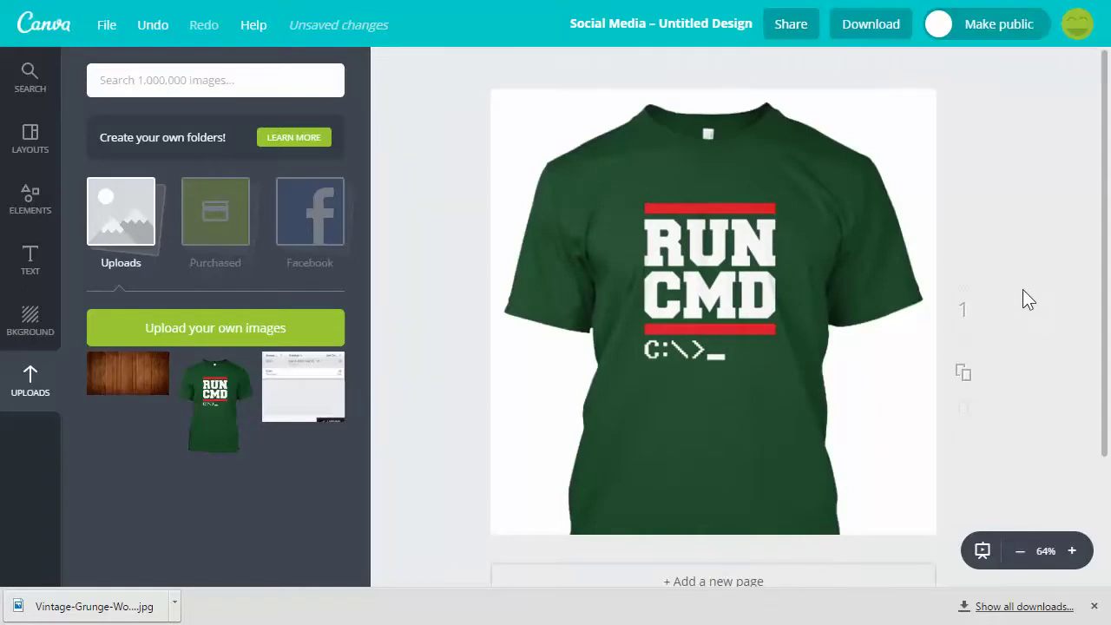
Download the design in the Image: high quality (PNG) format.
left_click(852, 25)
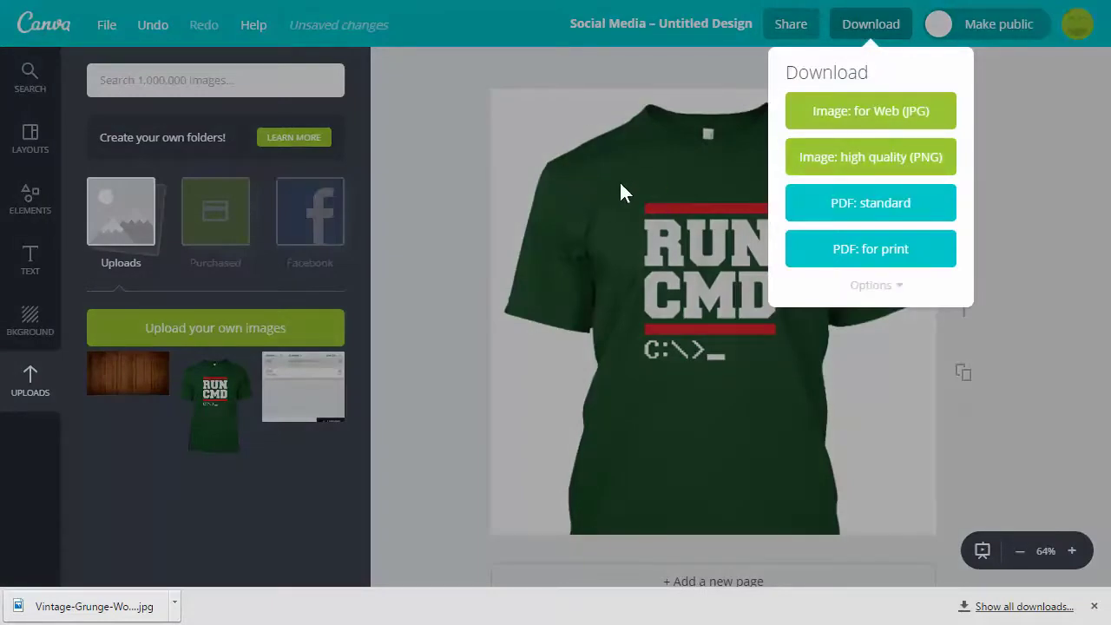
left_click(895, 168)
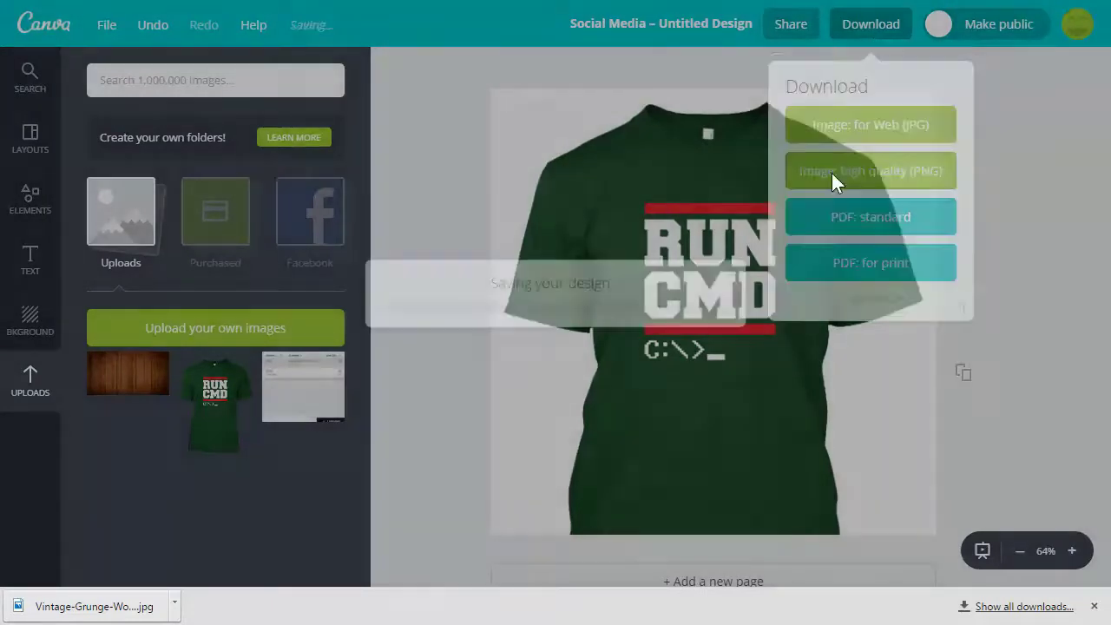